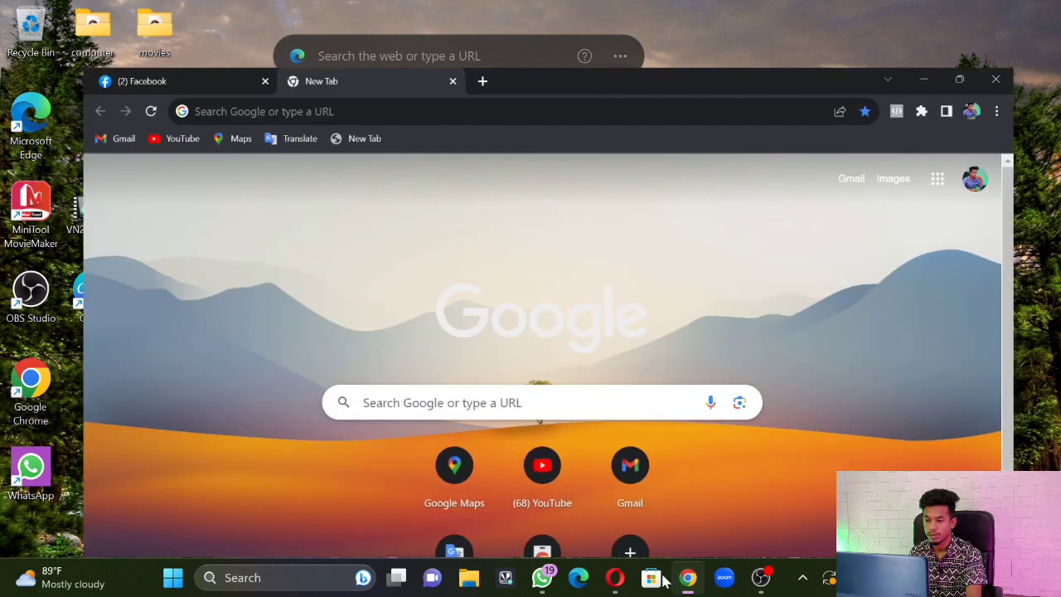
Search Google for 'facebook', open the Facebook log-in result, and load the home feed
left_click(377, 381)
left_click(380, 424)
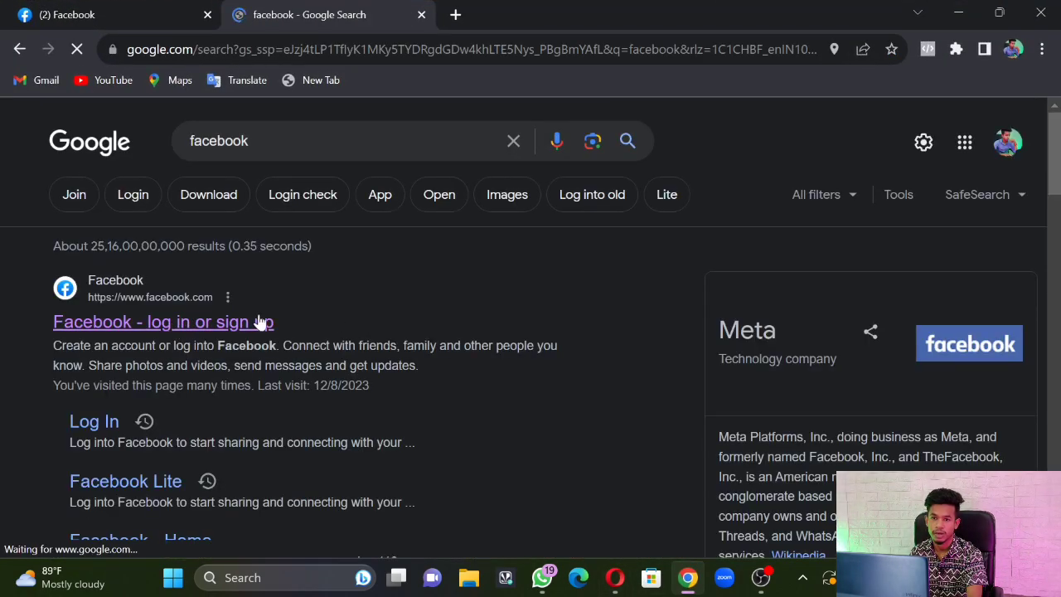
left_click(262, 323)
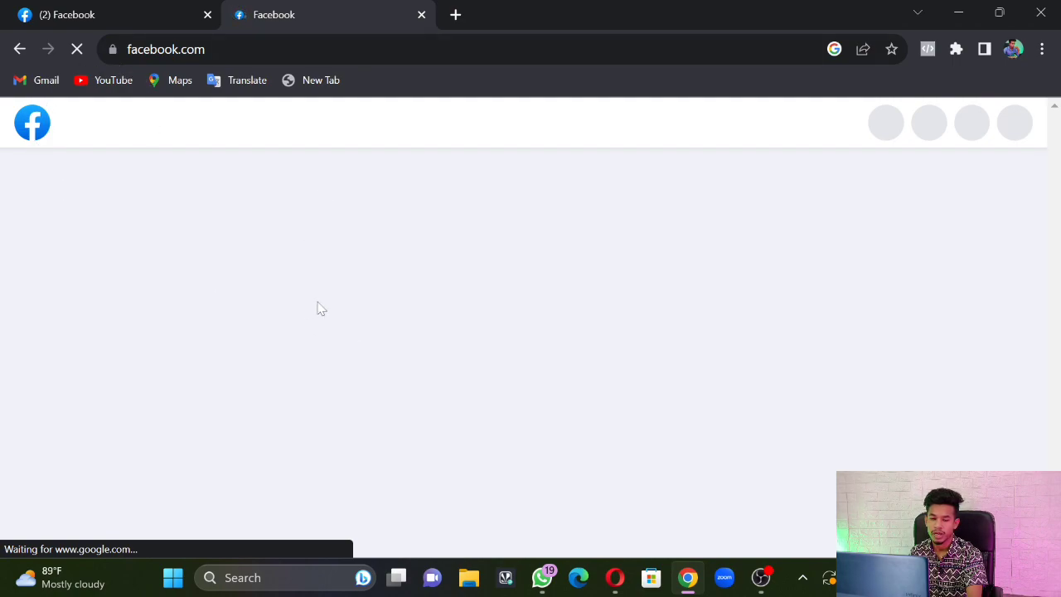
scroll(290, 339, "down", 3)
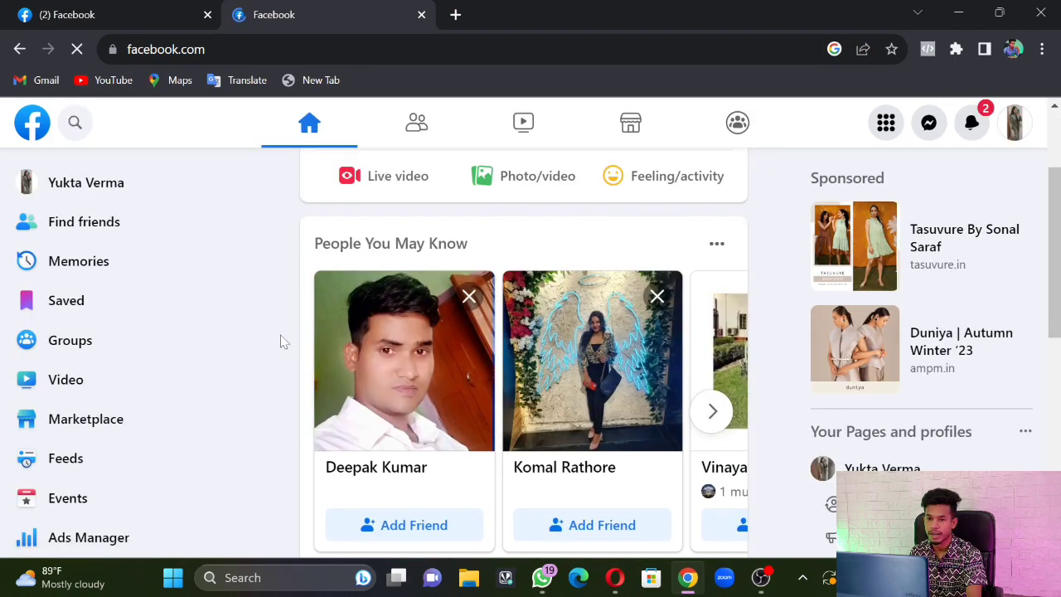
scroll(224, 344, "down", 2)
scroll(226, 344, "up", 2)
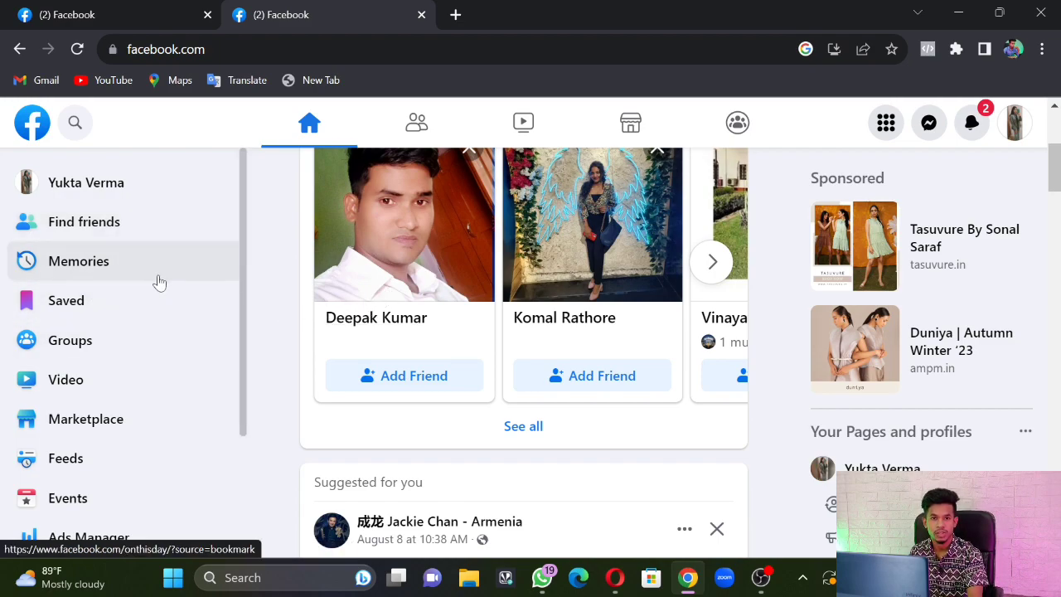
scroll(141, 348, "down", 2)
scroll(183, 320, "up", 2)
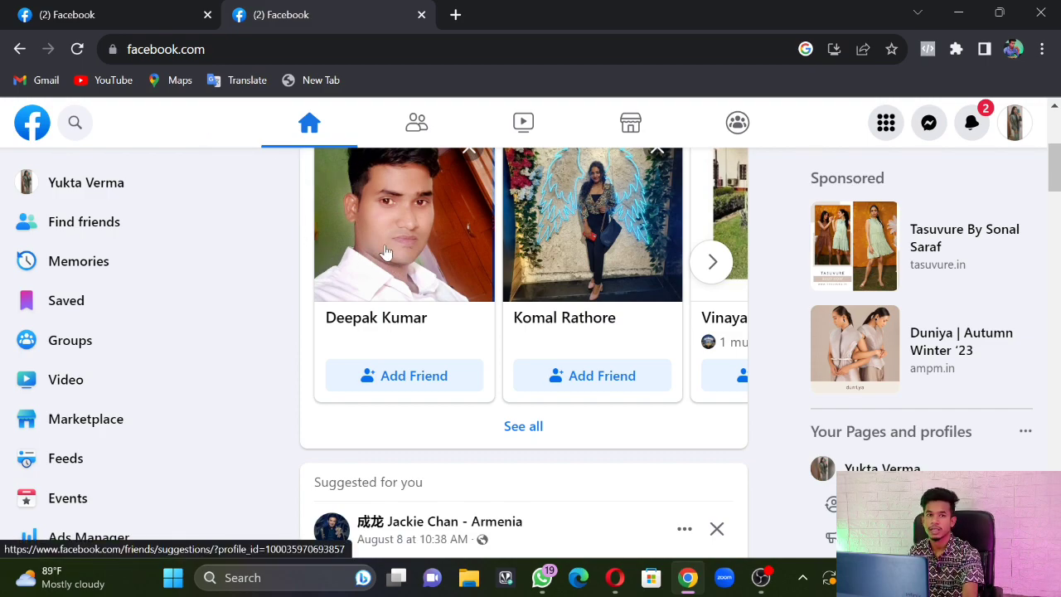
In a new tab, search 'create a business manager' and open the Meta Business Help Centre article
left_click(455, 14)
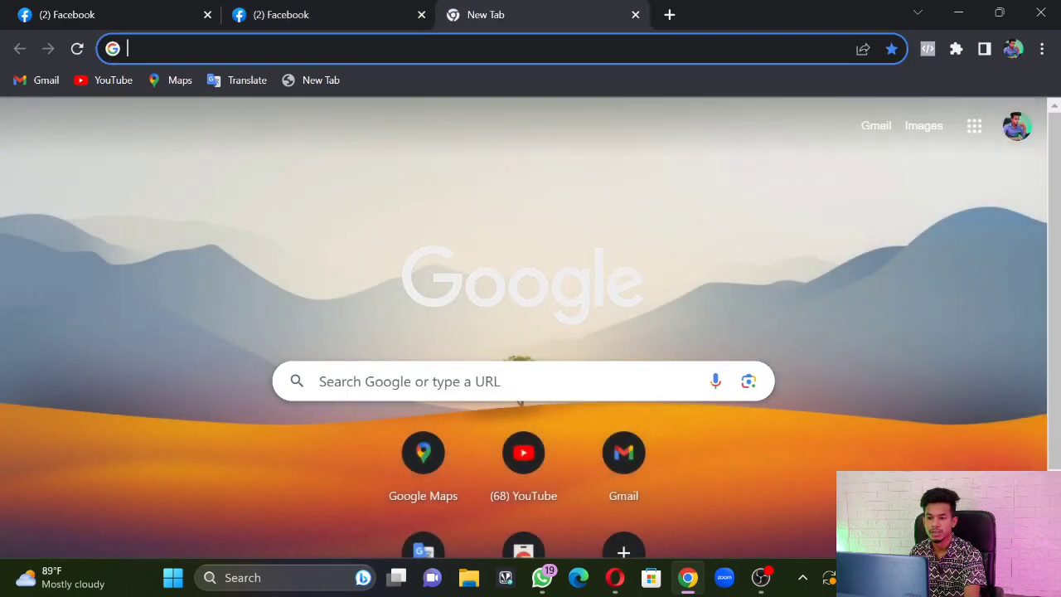
left_click(470, 381)
type("create")
left_click(431, 461)
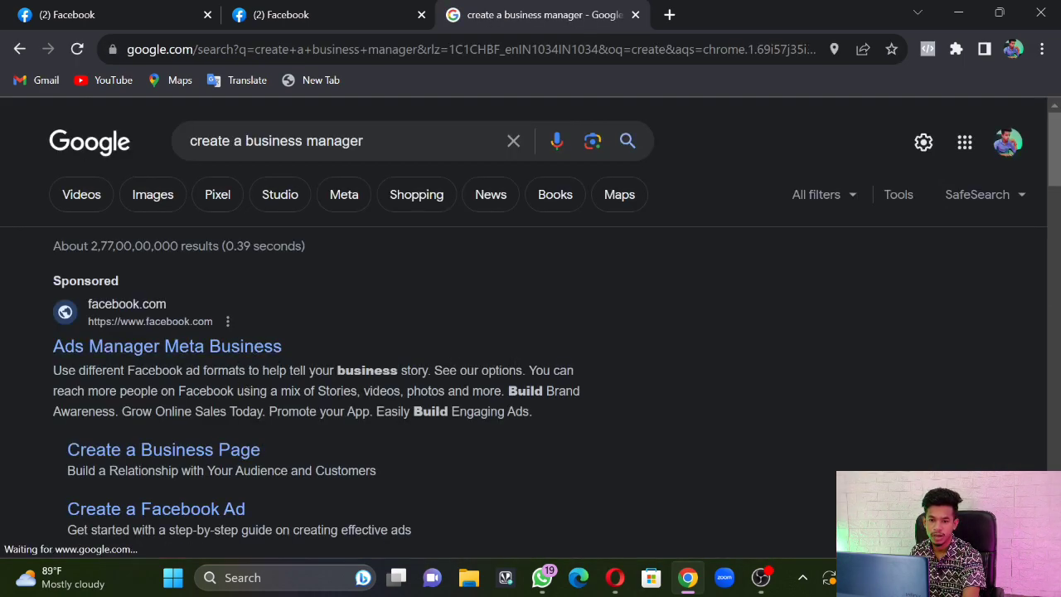
scroll(244, 379, "down", 4)
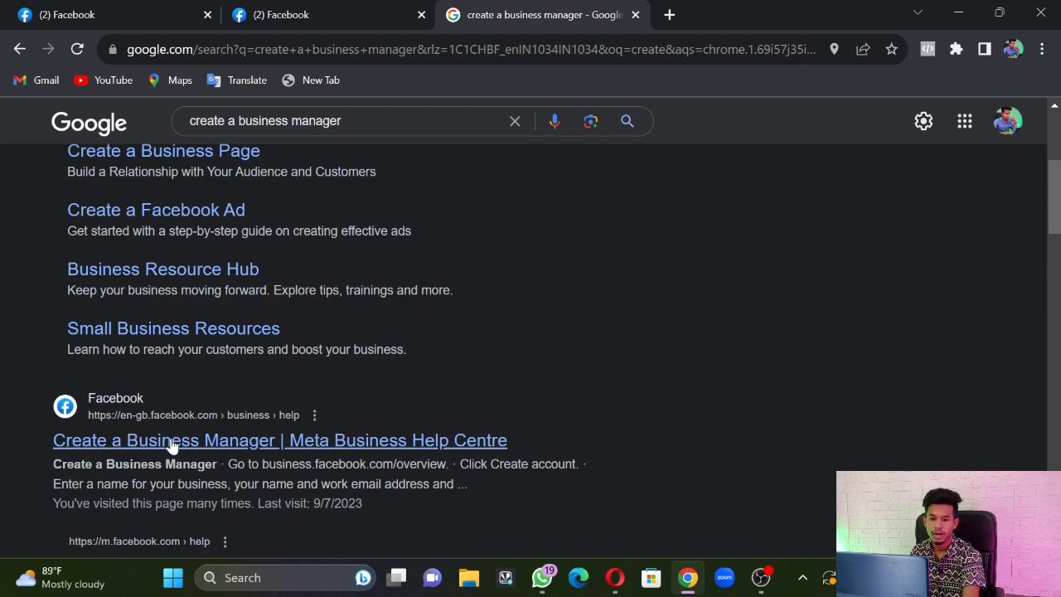
scroll(246, 340, "up", 4)
scroll(244, 331, "down", 4)
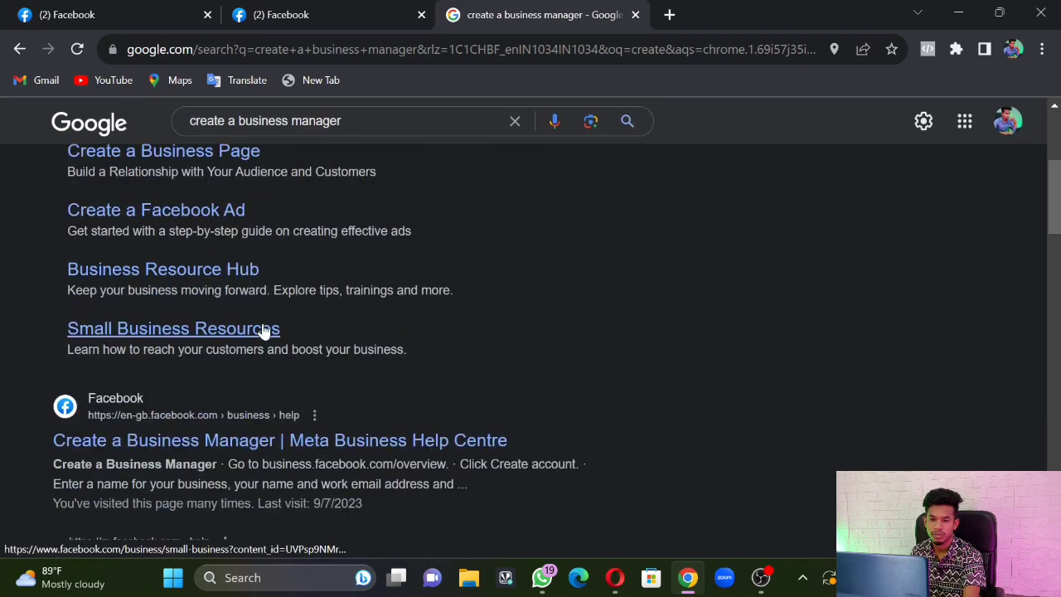
scroll(267, 329, "down", 2)
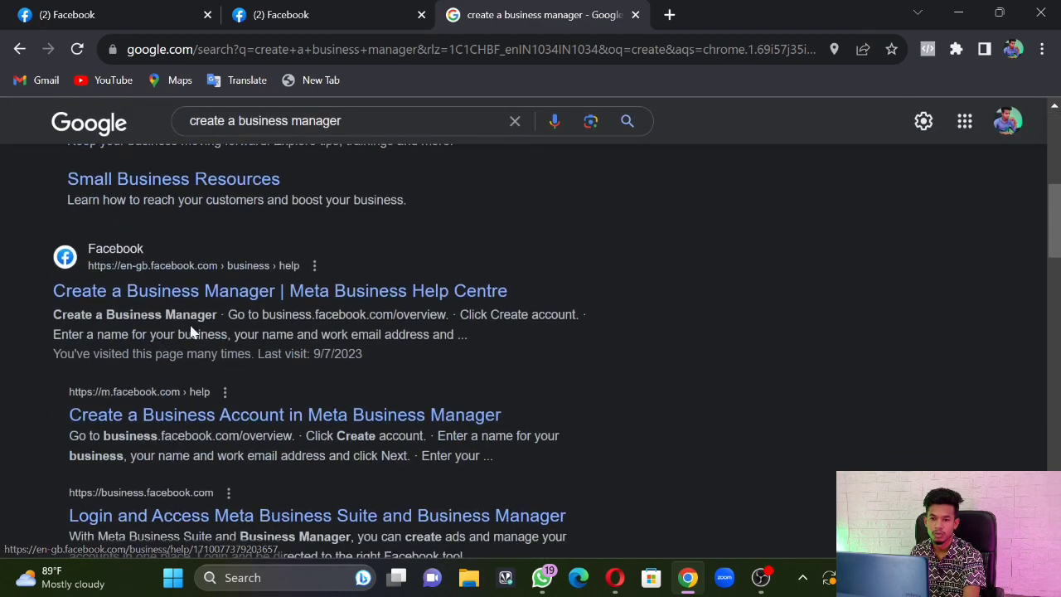
left_click(240, 297)
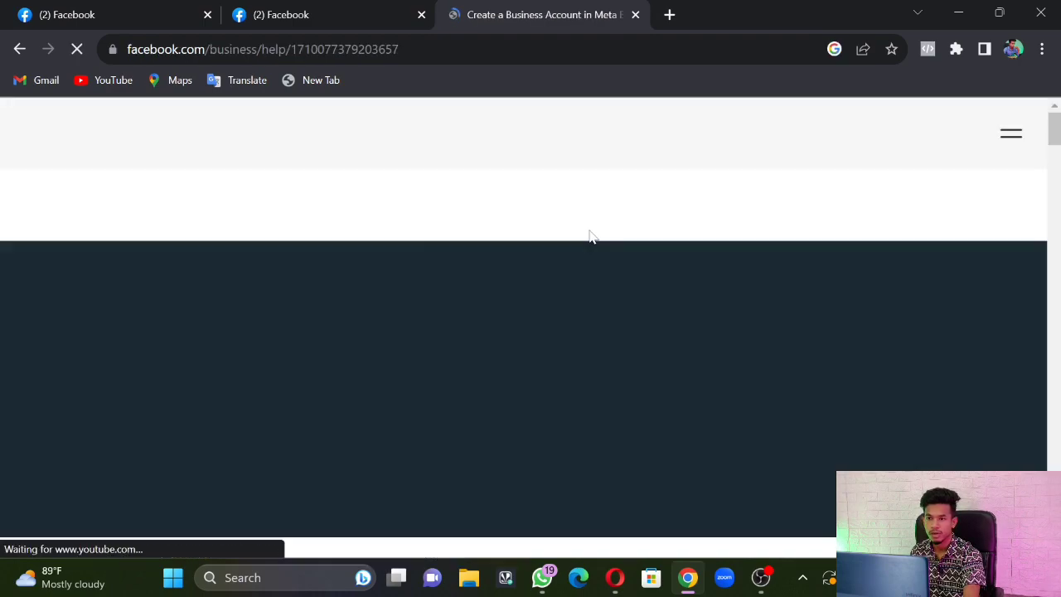
Follow the article's business.facebook.com/overview link under 'Create a Business Account'
scroll(340, 278, "down", 2)
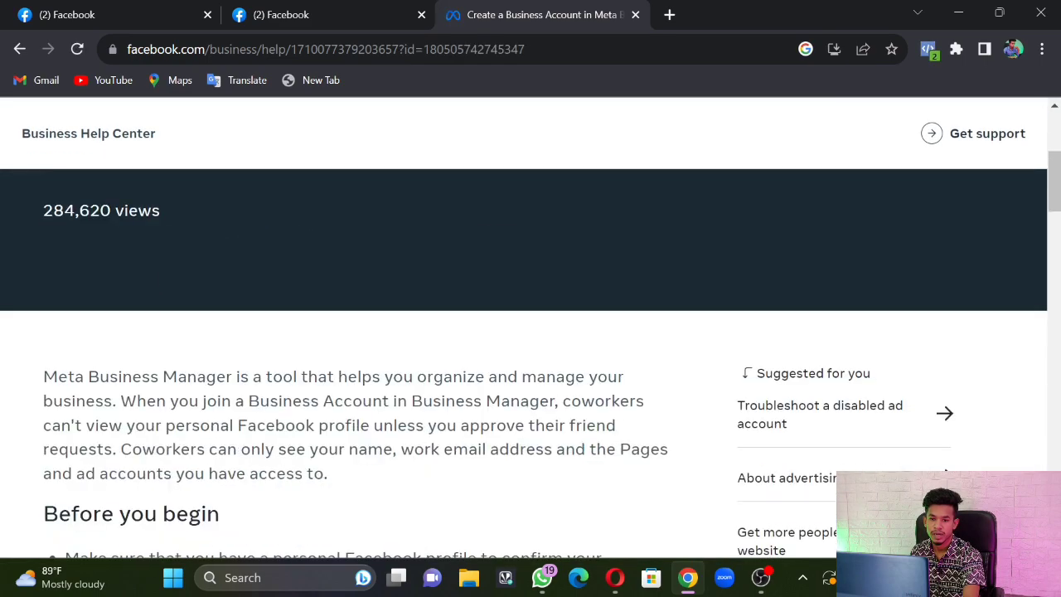
scroll(340, 278, "down", 2)
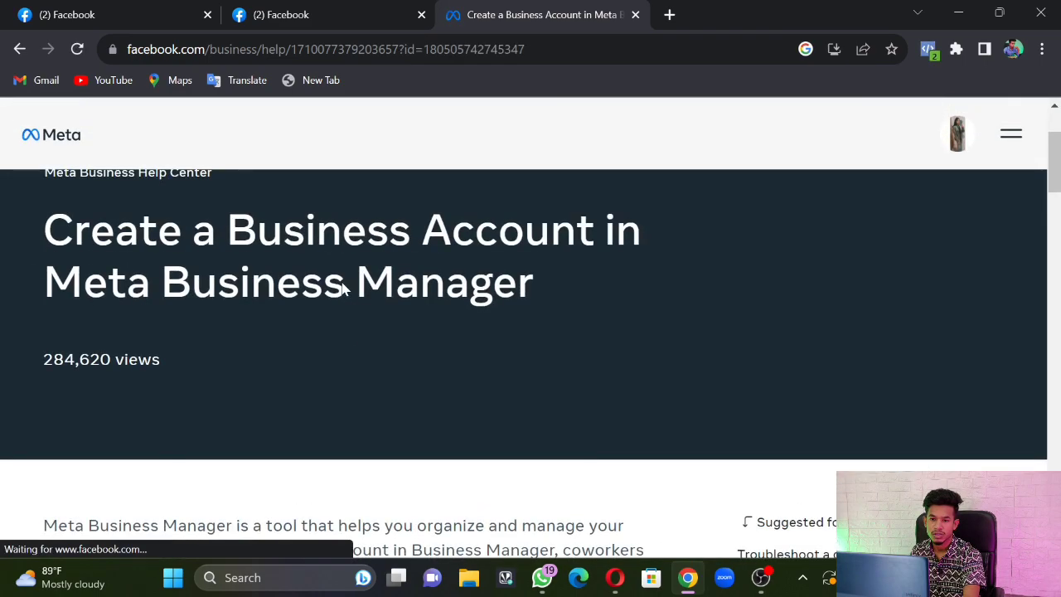
scroll(341, 289, "down", 2)
scroll(340, 289, "down", 2)
scroll(342, 292, "down", 3)
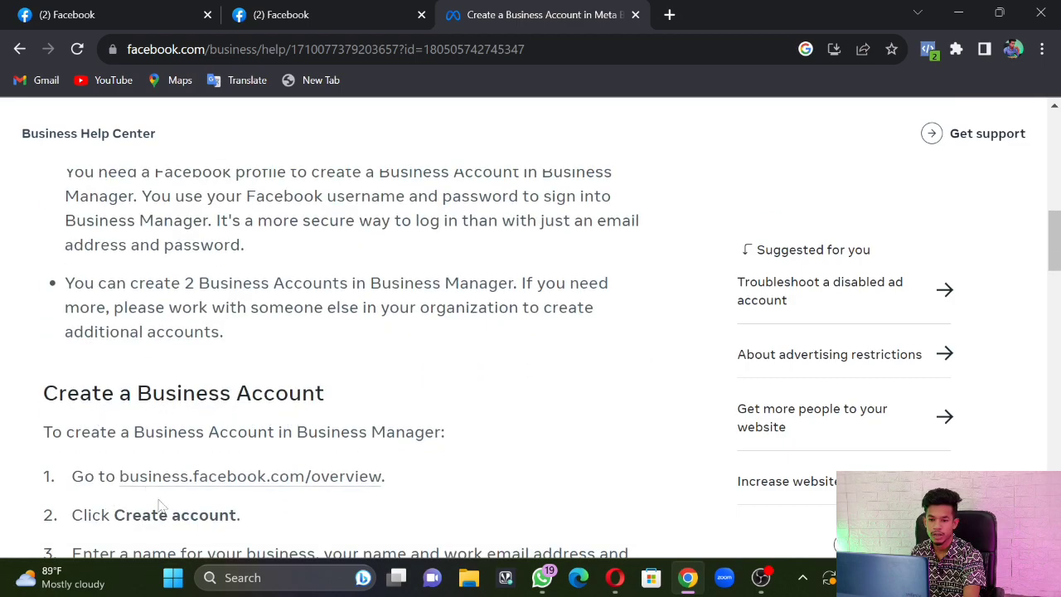
left_click(186, 485)
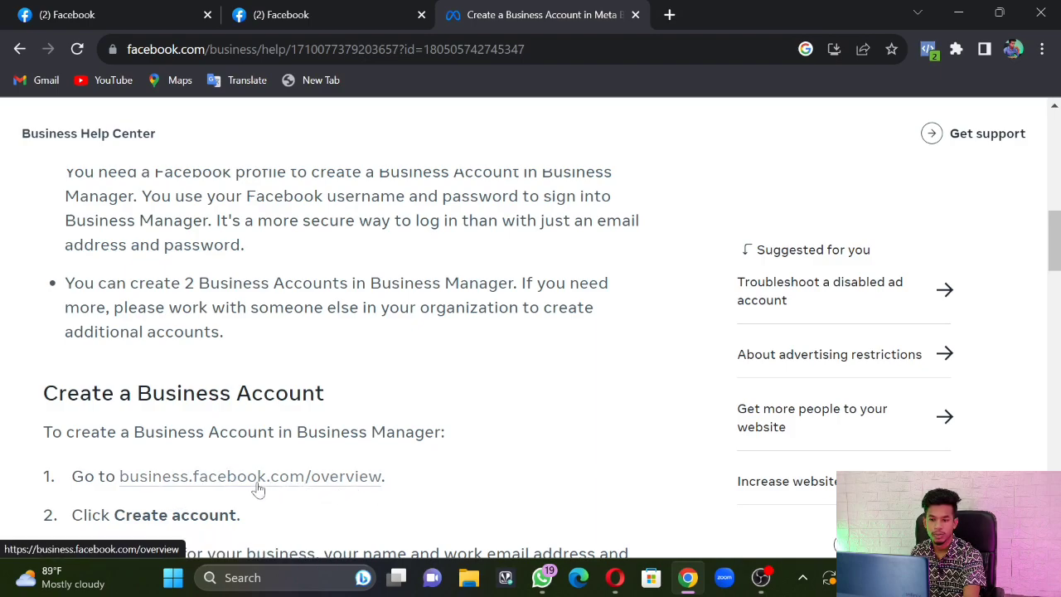
left_click(174, 481)
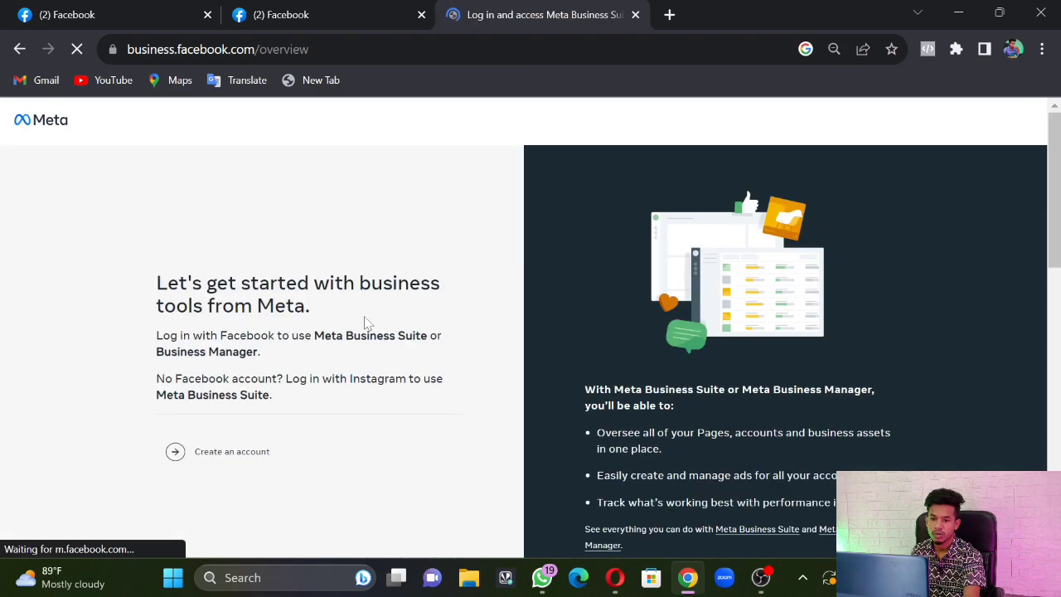
Start creating a new business account from the overview page
scroll(266, 370, "down", 3)
scroll(270, 371, "up", 1)
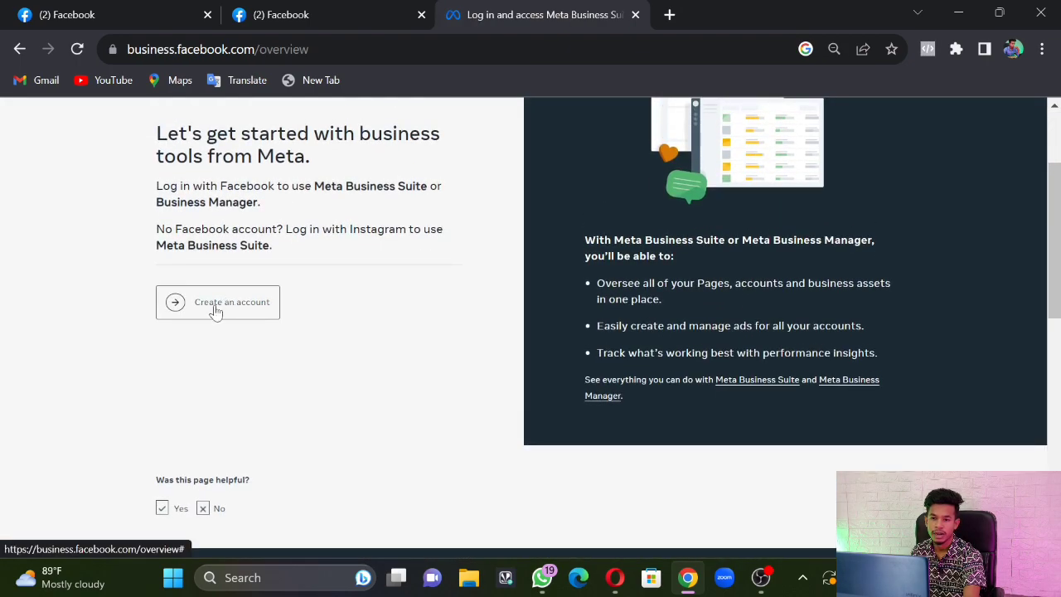
scroll(304, 340, "up", 3)
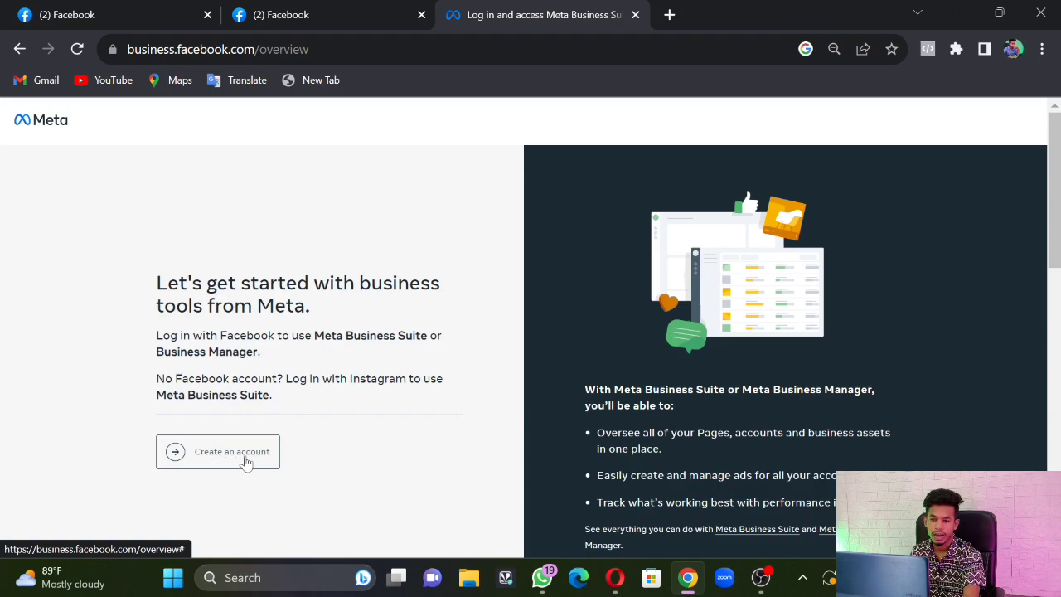
left_click(241, 460)
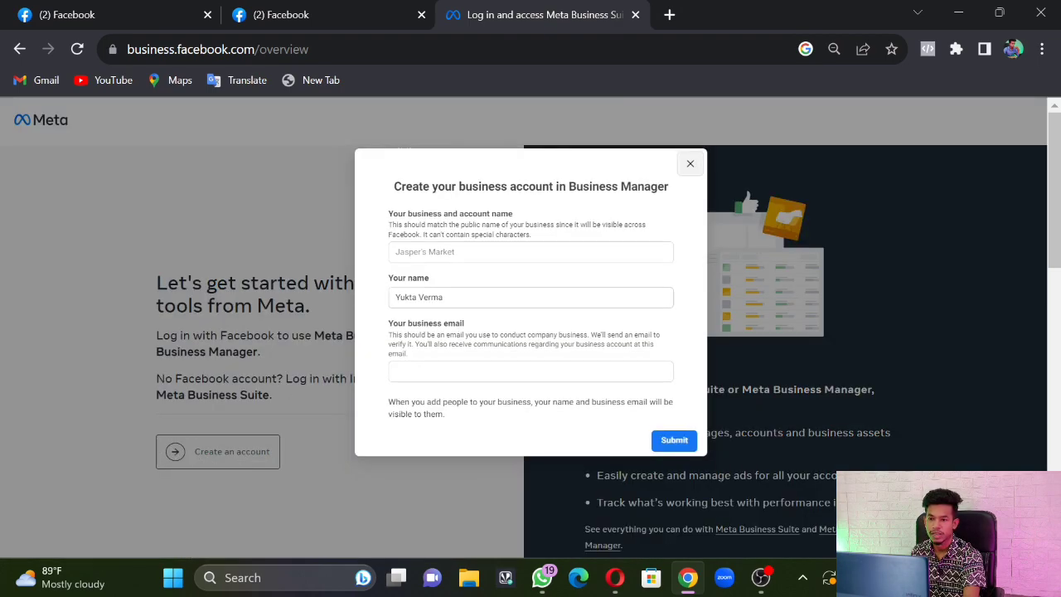
Replace the prefilled name with a business name, then close the form without submitting
left_click_drag(445, 298, 396, 303)
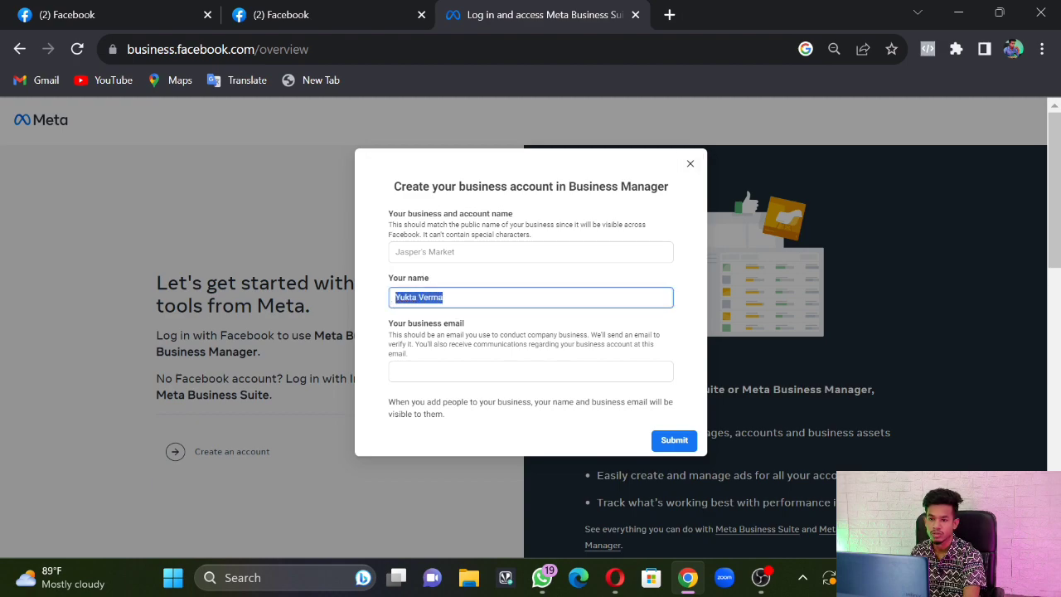
left_click(448, 251)
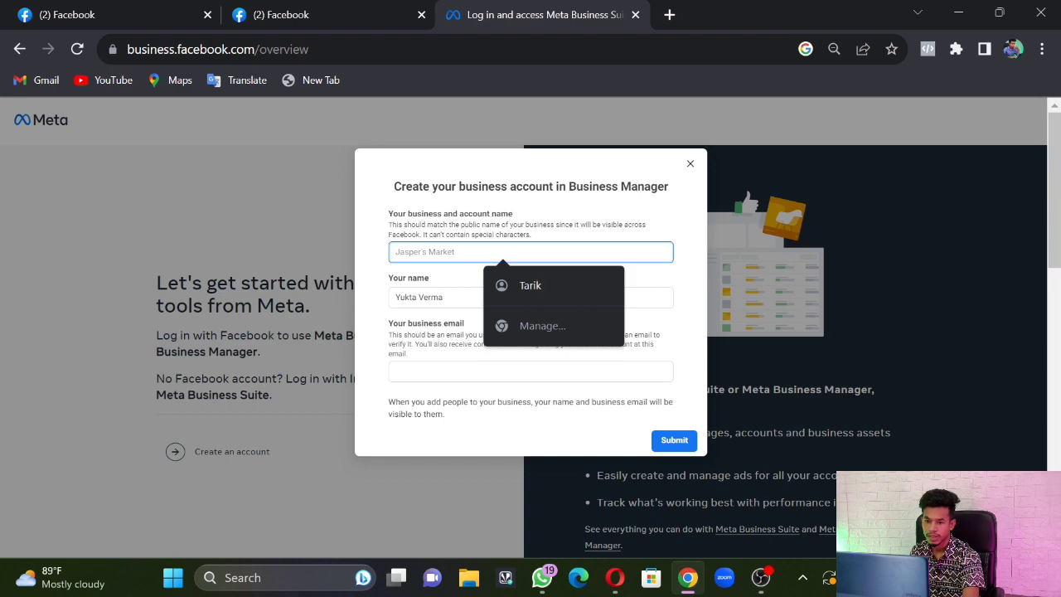
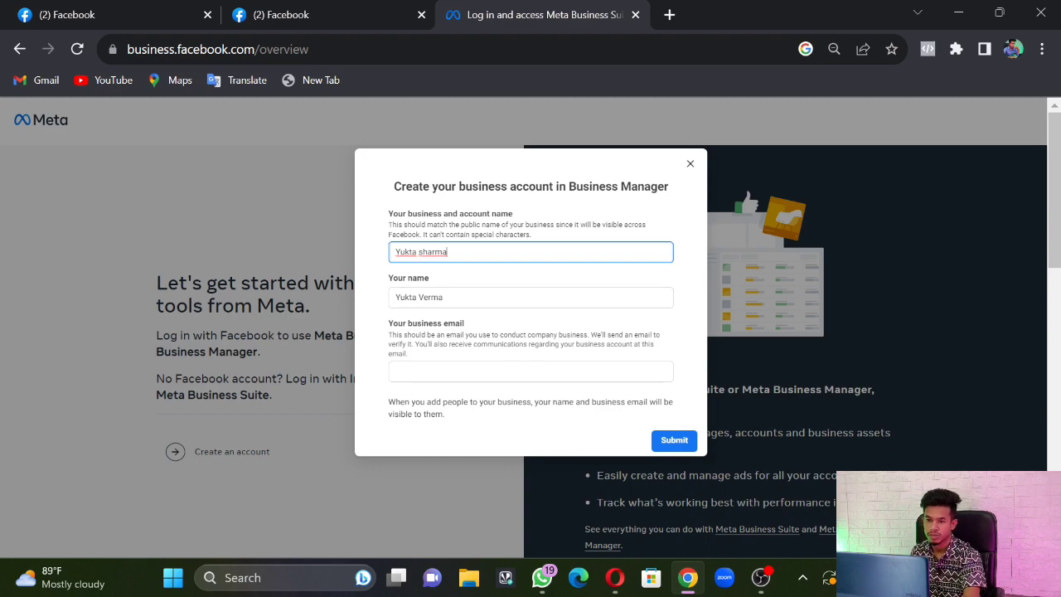
scroll(517, 327, "down", 2)
left_click(531, 371)
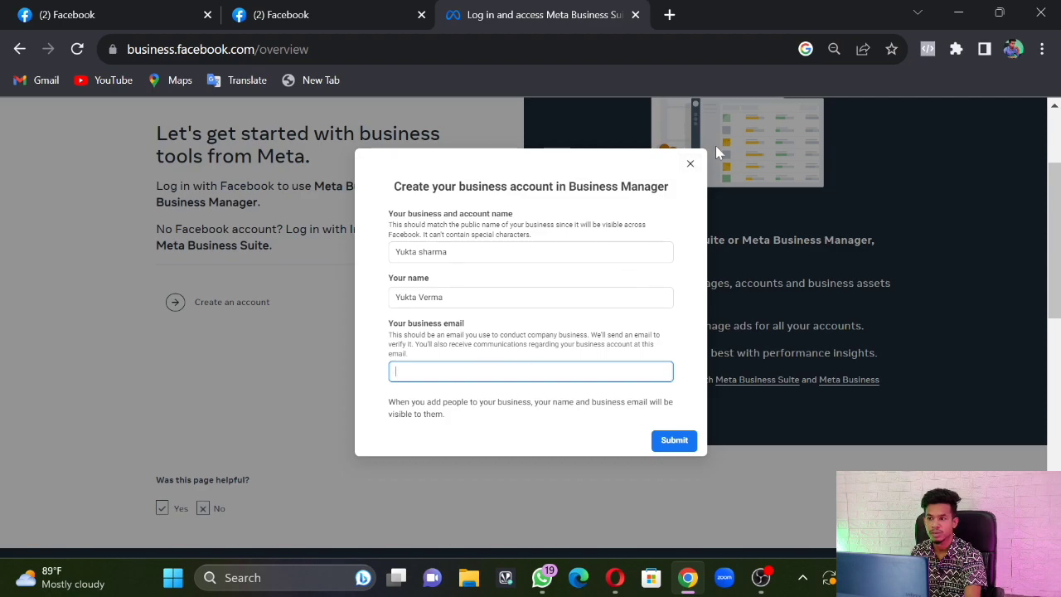
left_click(690, 164)
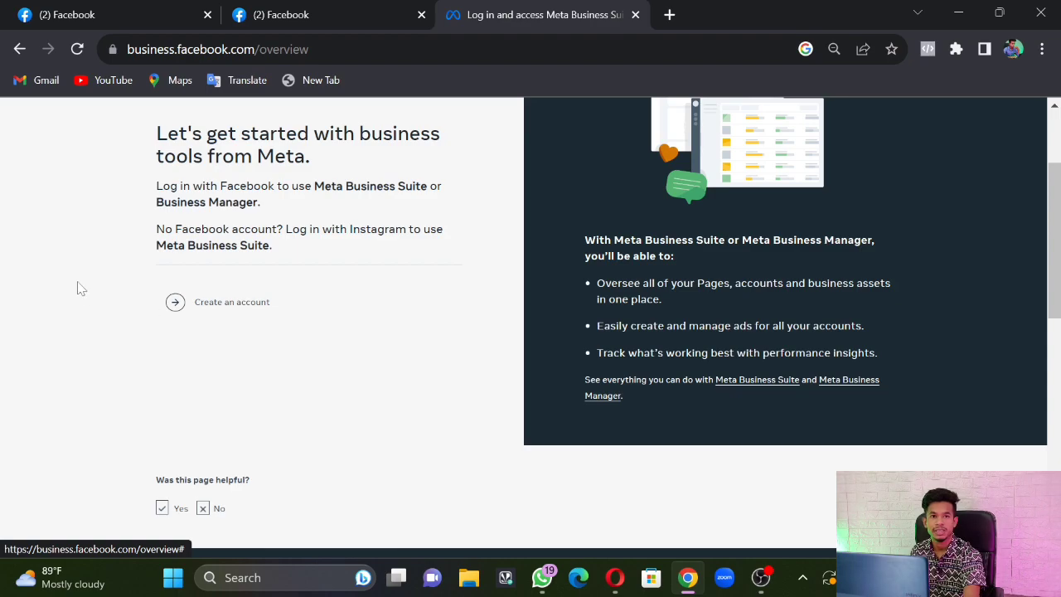
Close the duplicate Facebook tab and the Meta Business Suite tab, keeping the home feed
scroll(176, 180, "up", 3)
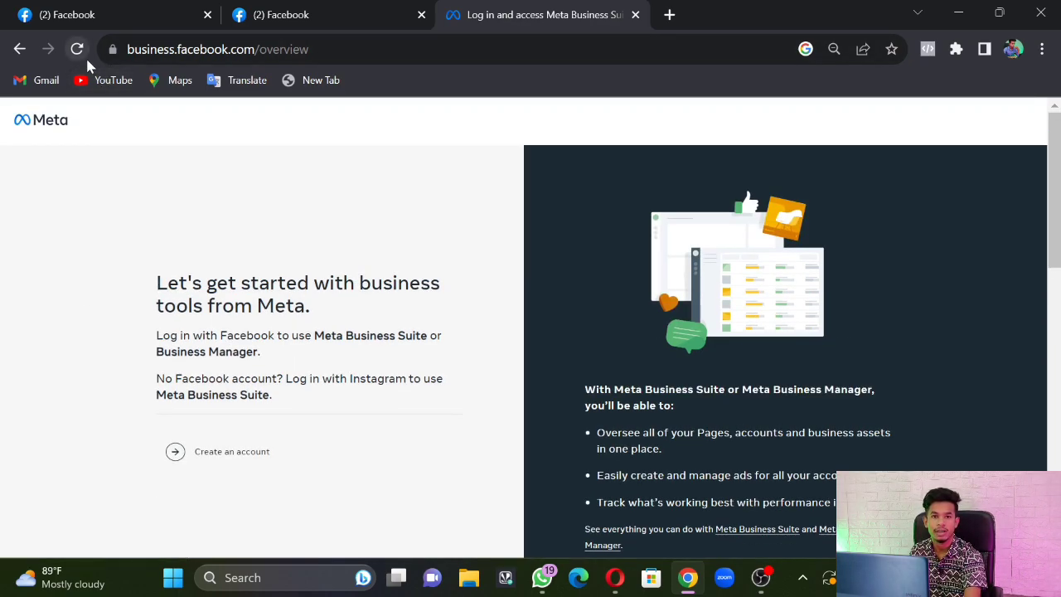
left_click(86, 20)
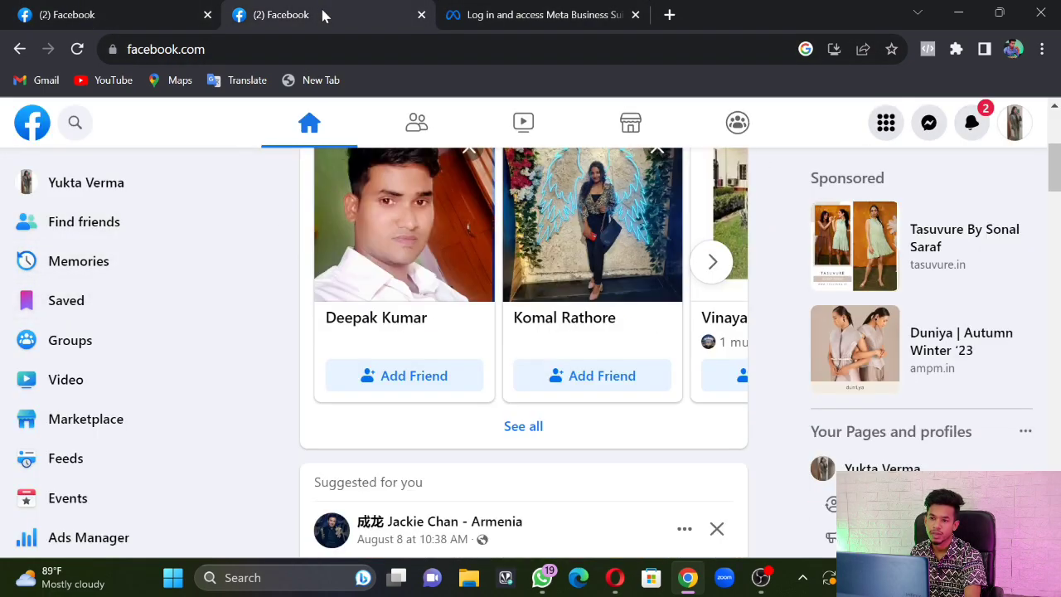
left_click(207, 14)
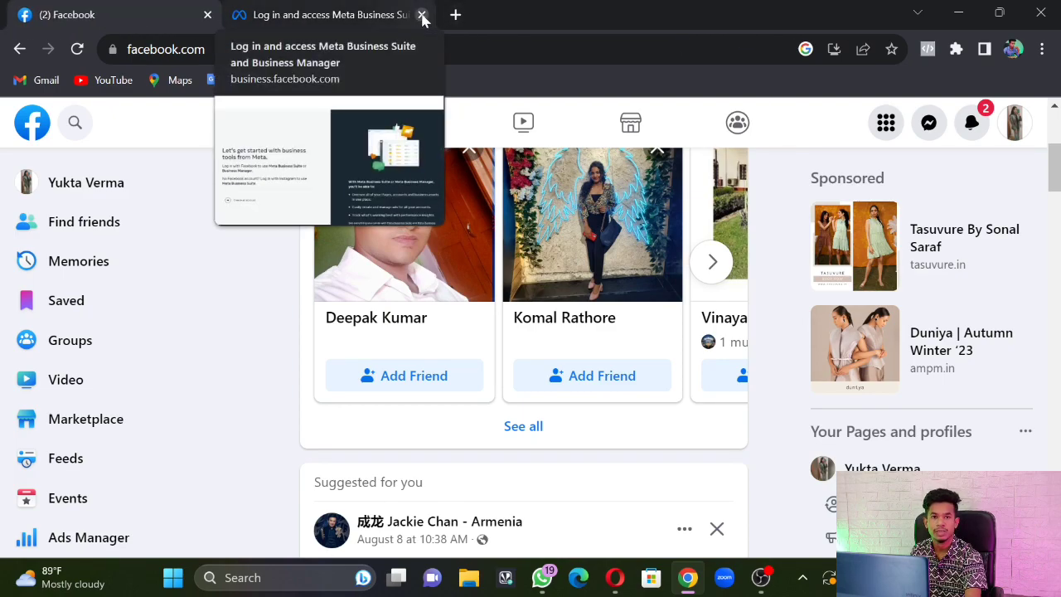
left_click(422, 15)
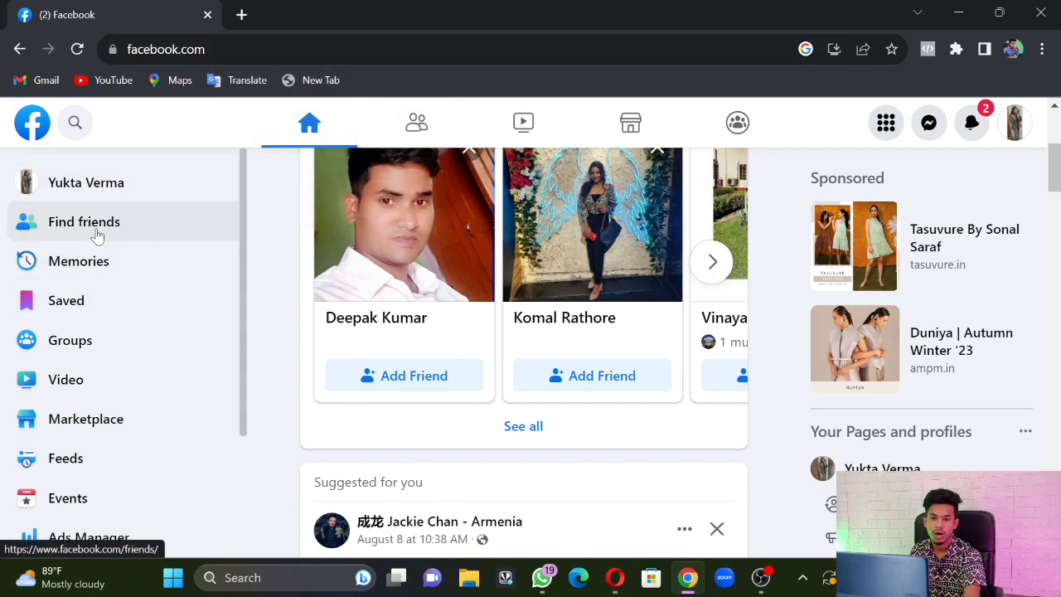
scroll(97, 237, "down", 2)
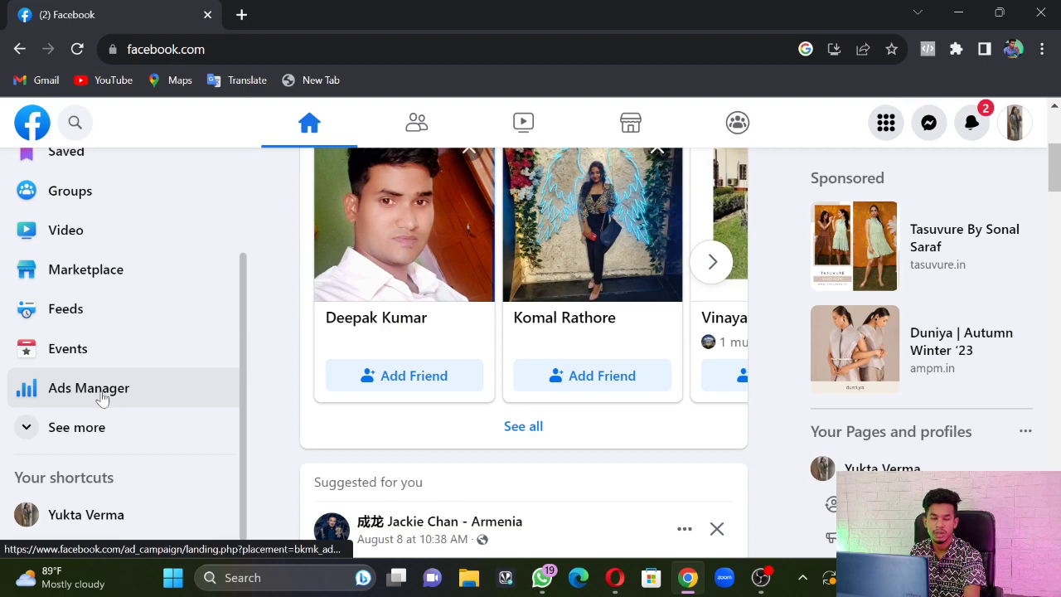
Open Ads Manager from the Facebook sidebar in a new tab and view its Campaigns page
right_click(99, 396)
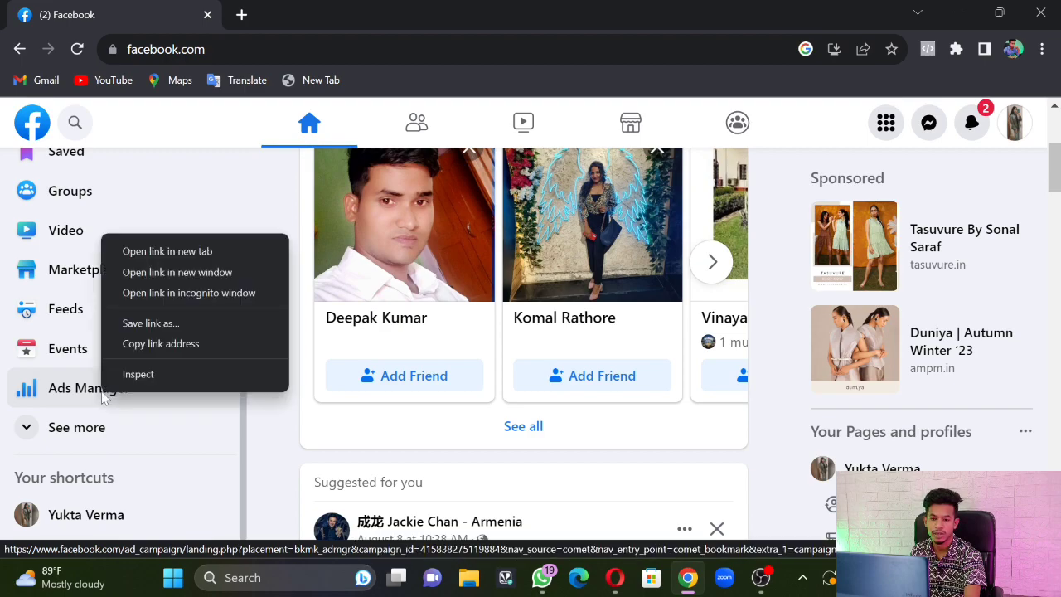
left_click(168, 251)
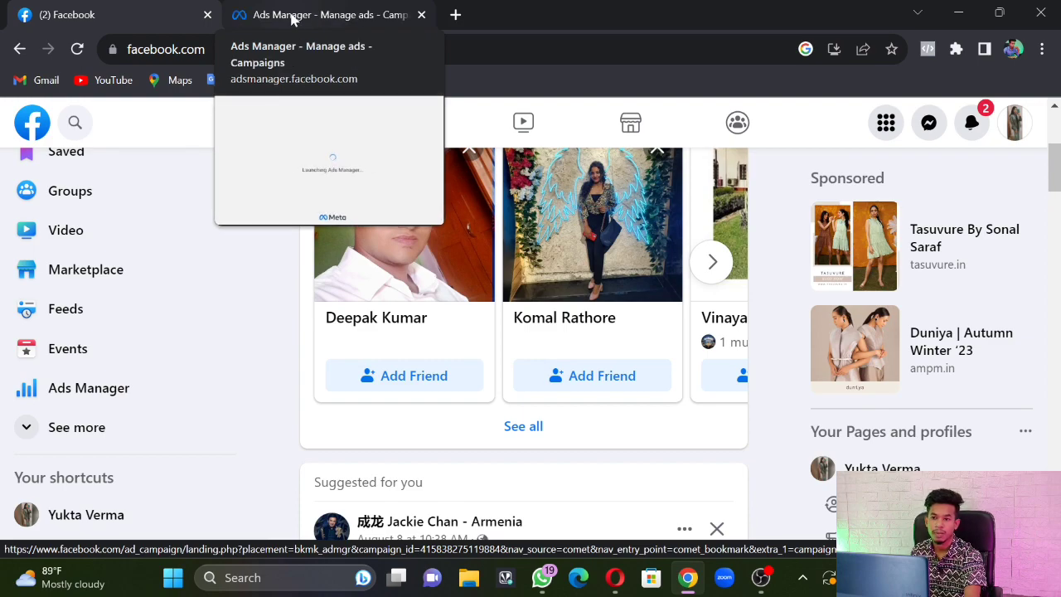
left_click(292, 18)
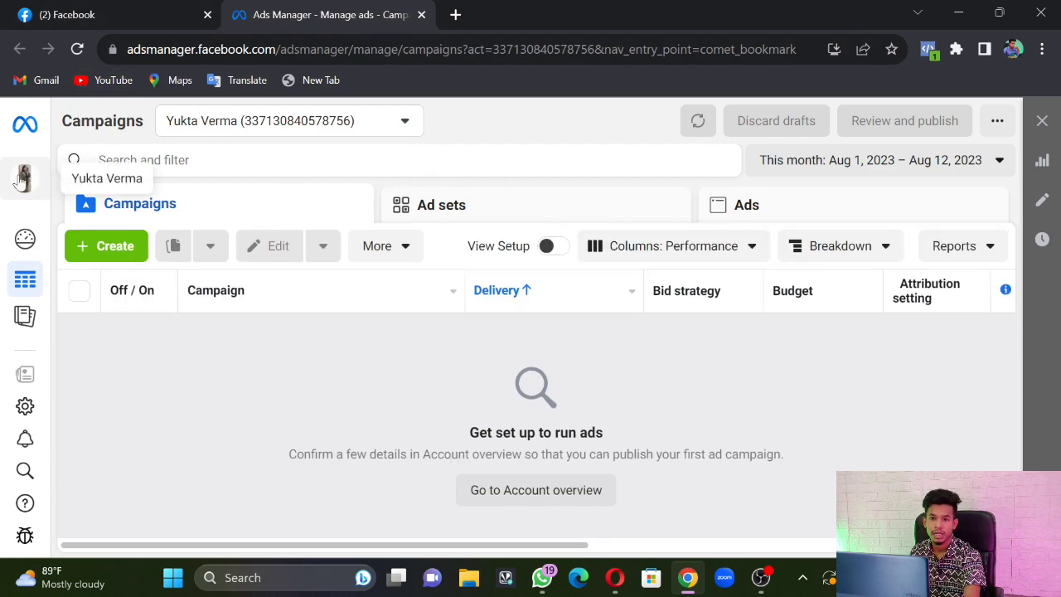
Switch Ads Manager to the business account and open Business settings from All tools
left_click(343, 344)
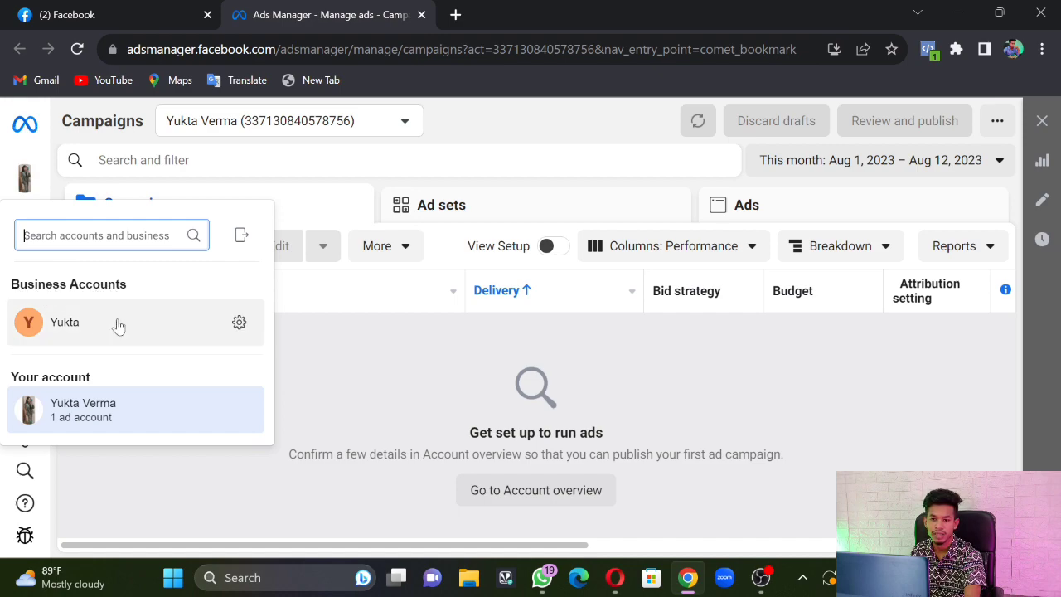
left_click(90, 332)
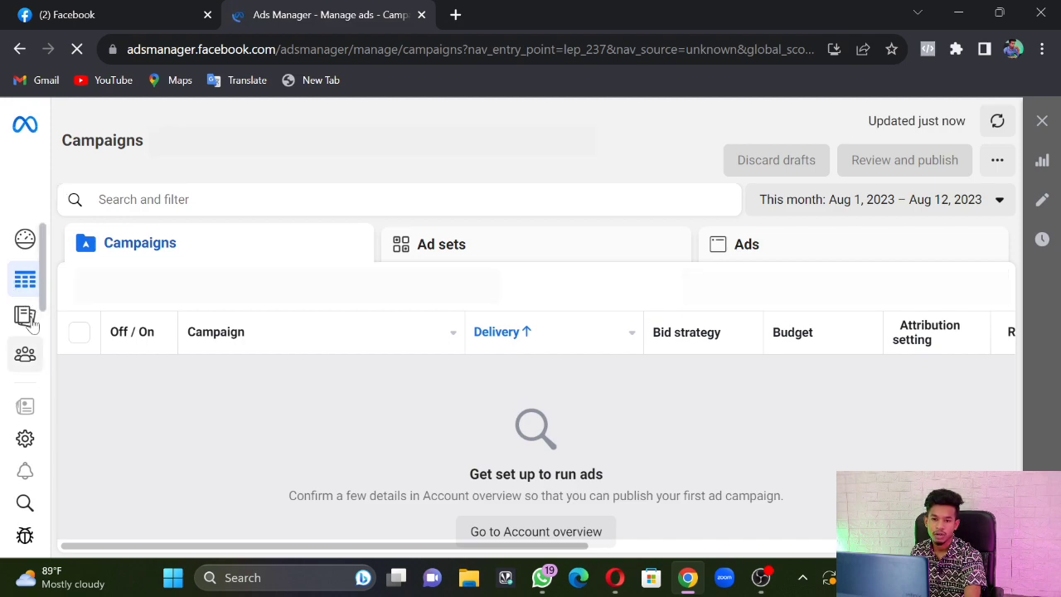
mouse_move(25, 315)
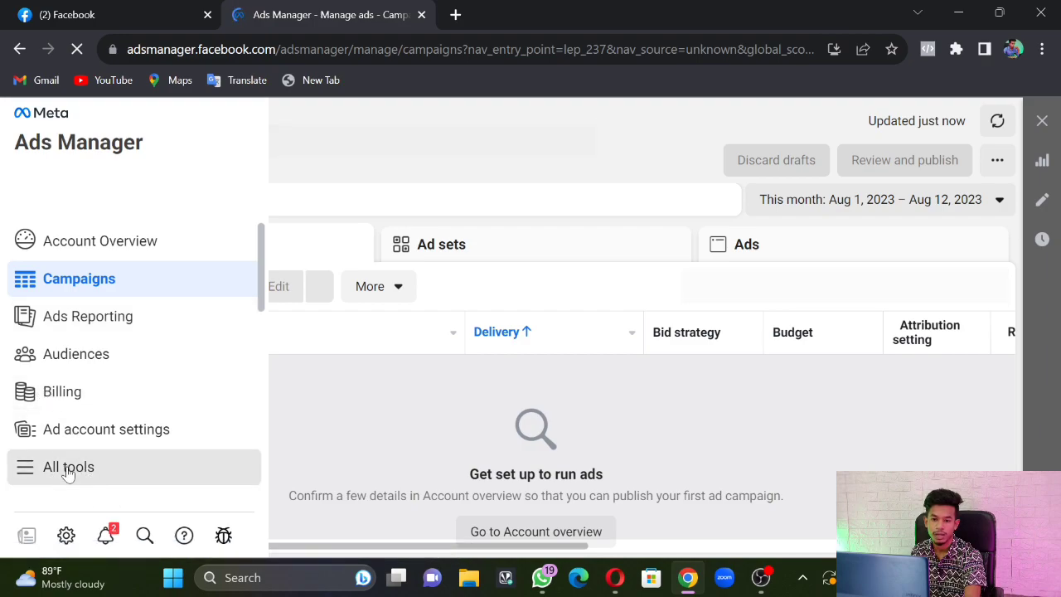
left_click(68, 469)
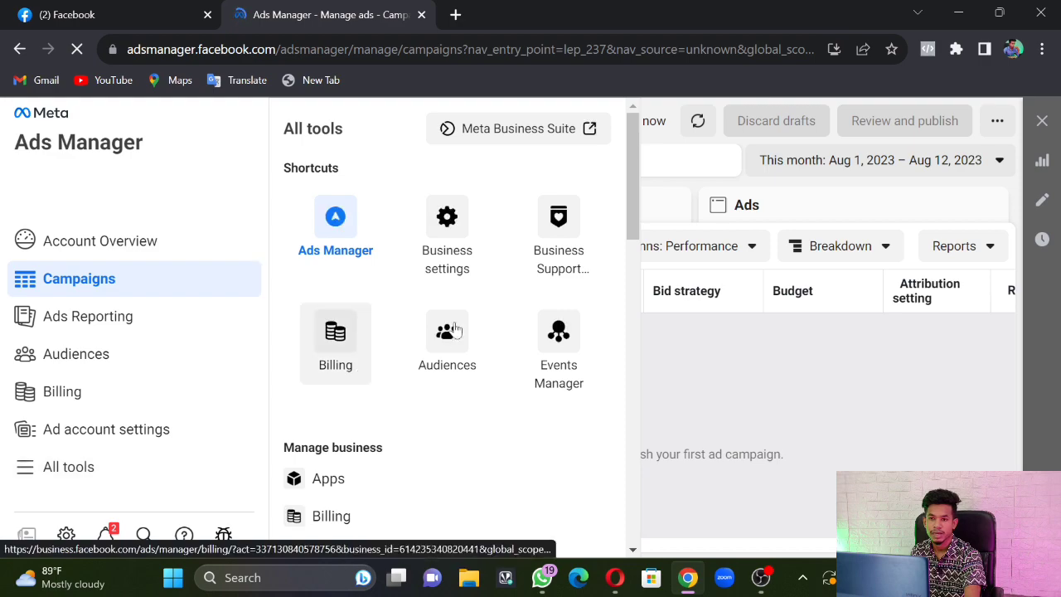
left_click(454, 237)
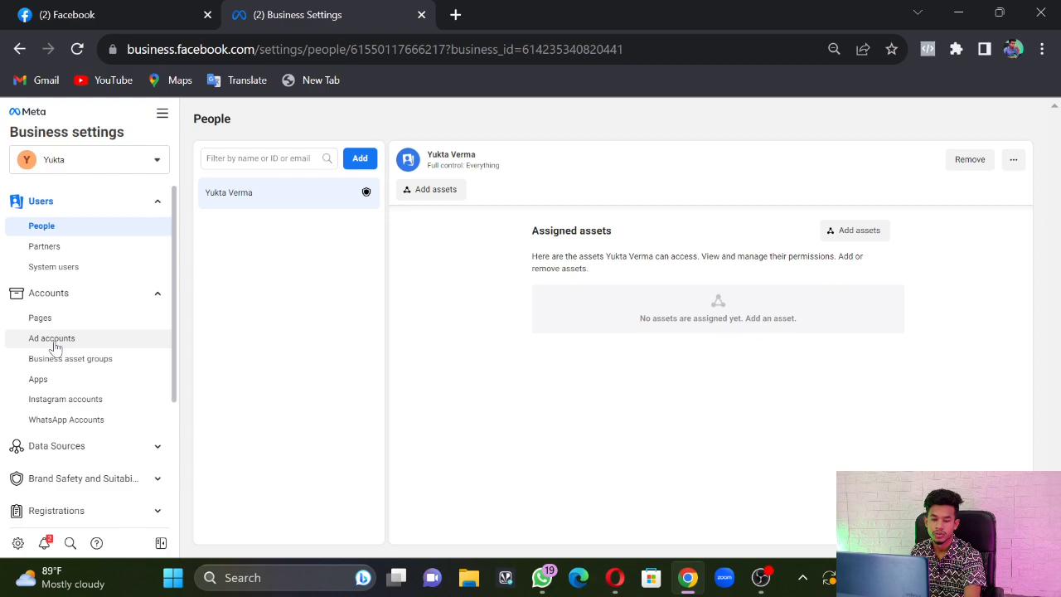
Show the empty Ad accounts page under Accounts and expand the Add menu
left_click(54, 347)
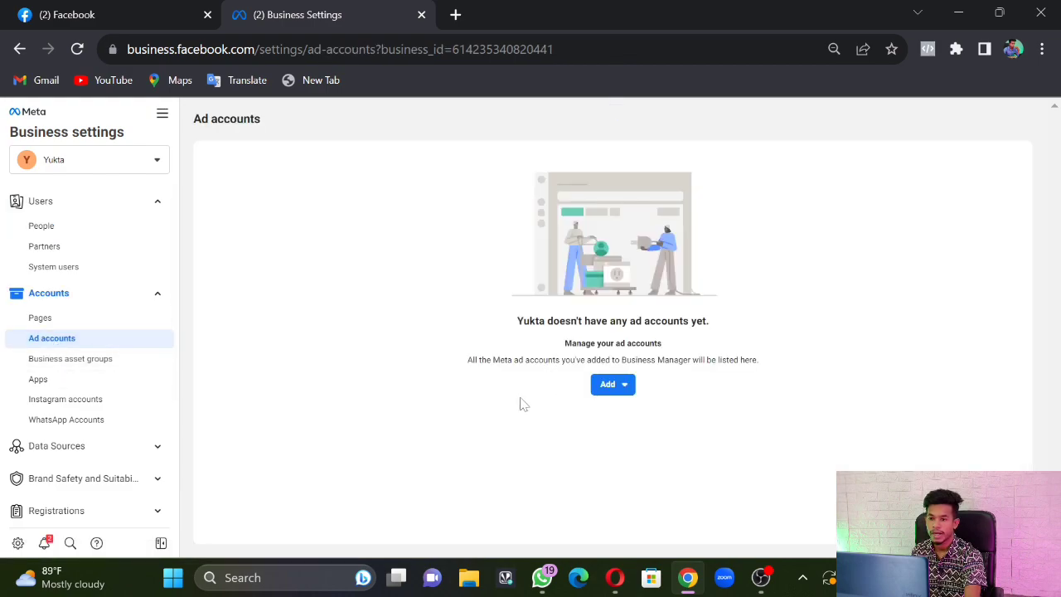
left_click(626, 391)
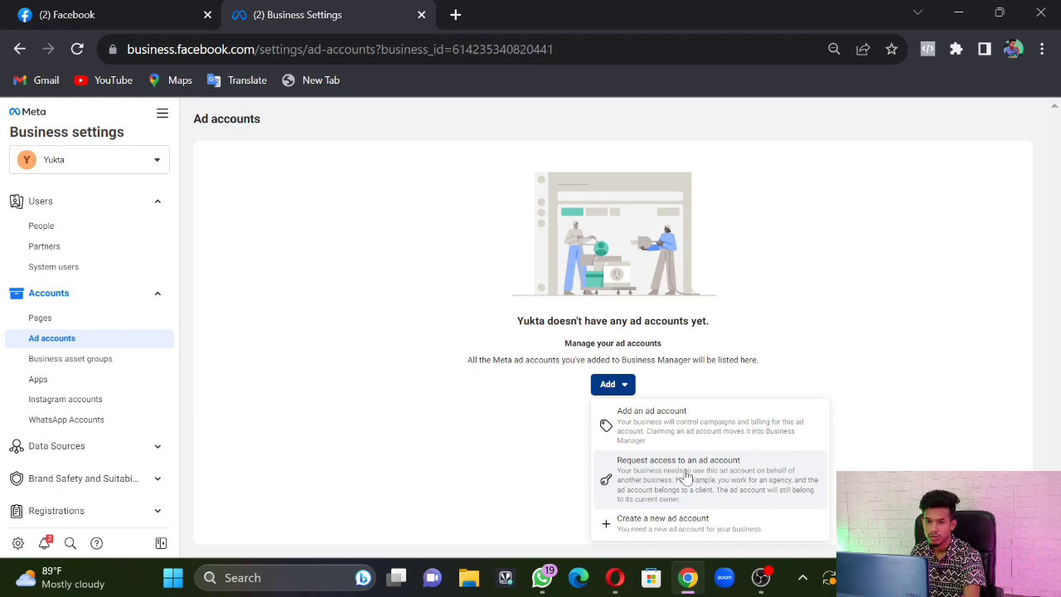
Choose Create a new ad account and enter the business name as the account name
left_click(673, 529)
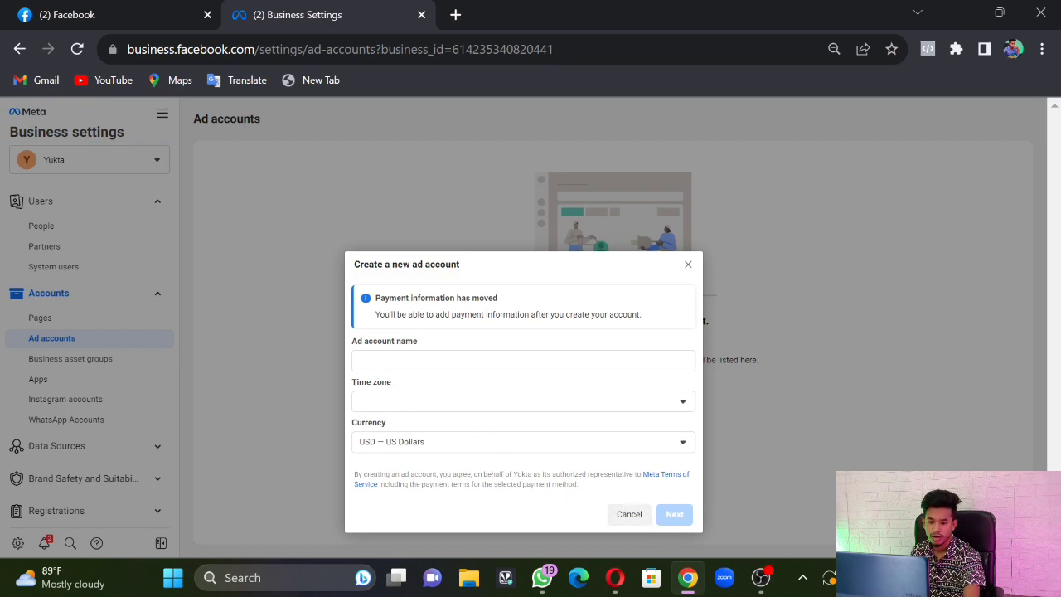
left_click(368, 356)
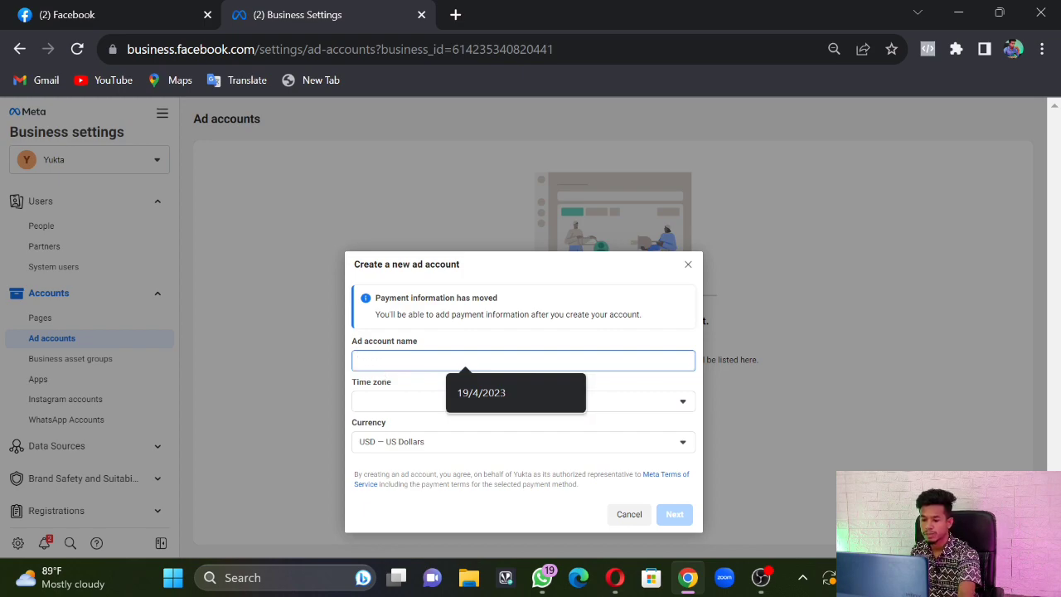
type("Yukta")
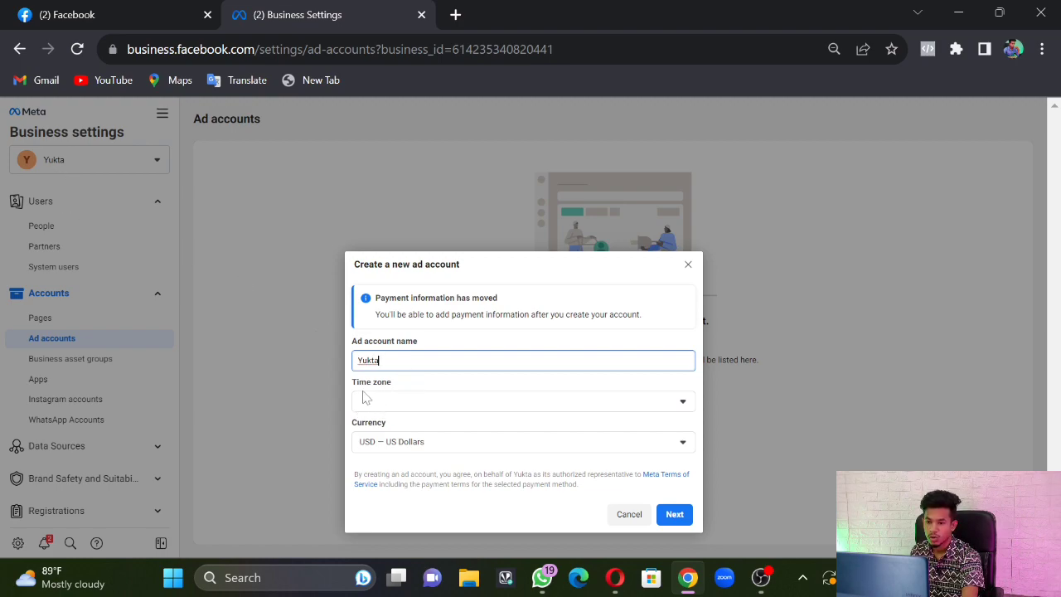
Open the Time zone list and scroll down to (GMT+05:30) Asia/Kolkata
left_click(417, 407)
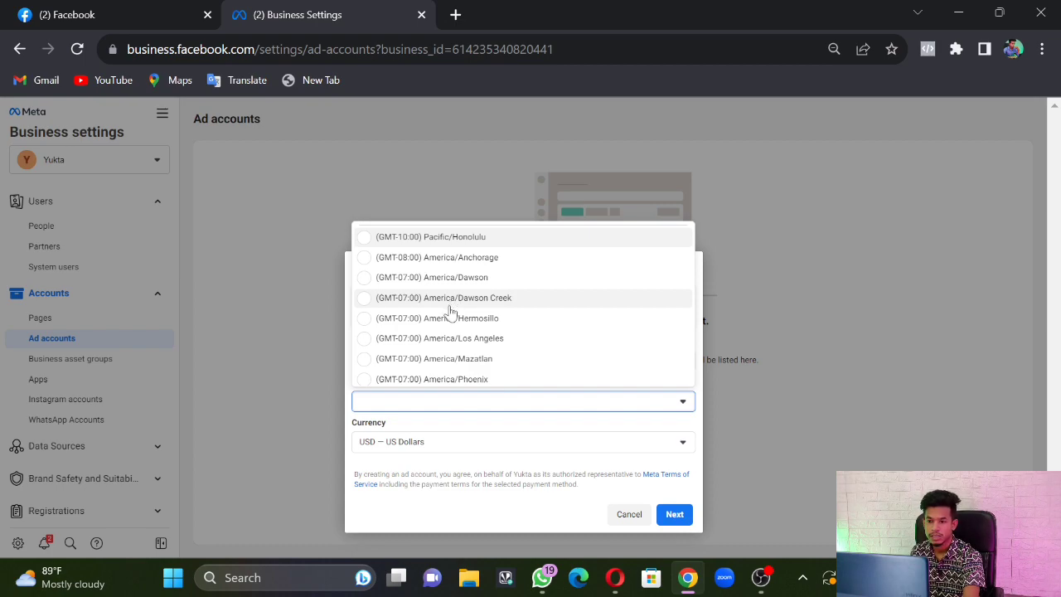
scroll(451, 314, "down", 2)
scroll(453, 316, "down", 2)
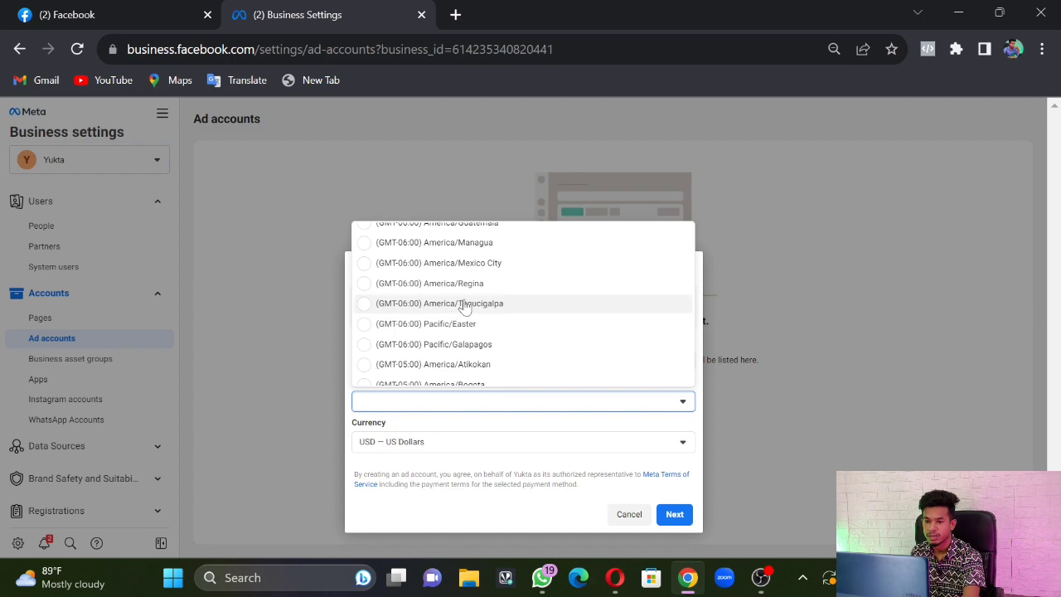
scroll(465, 305, "down", 2)
scroll(461, 307, "down", 5)
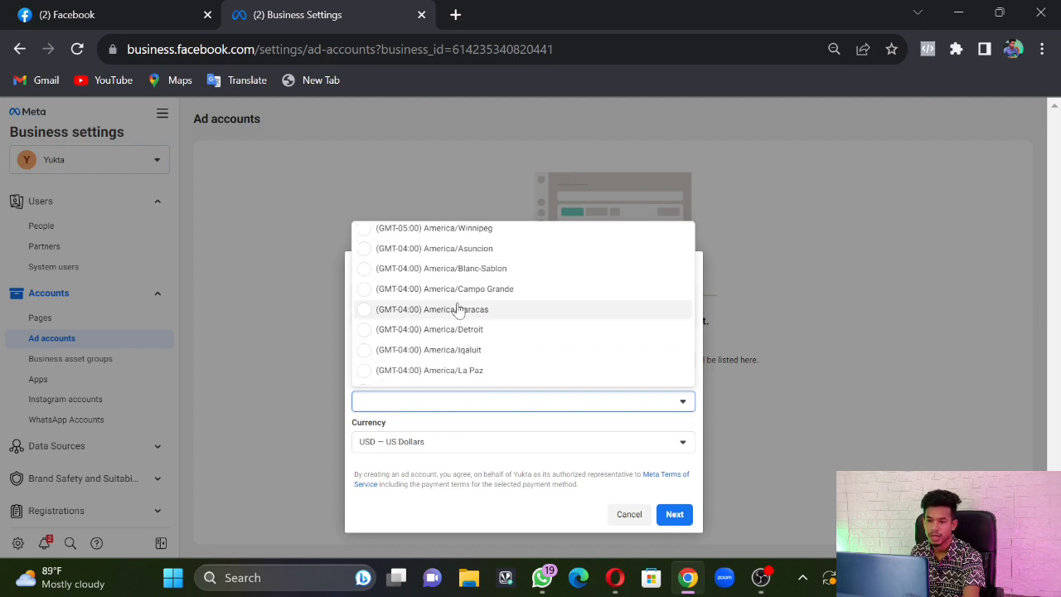
scroll(457, 308, "down", 2)
scroll(456, 303, "down", 3)
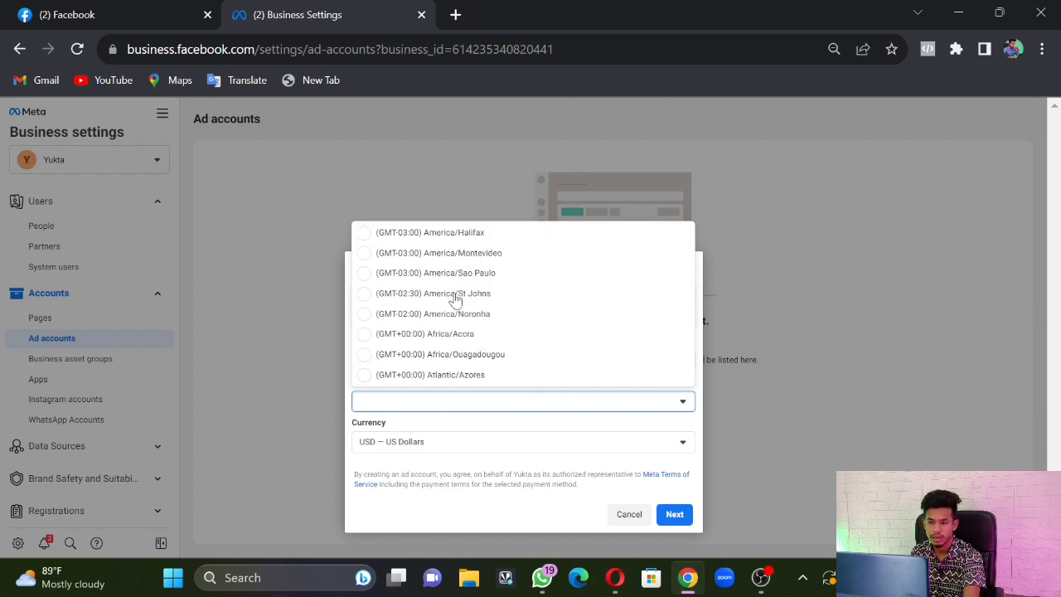
scroll(454, 300, "down", 3)
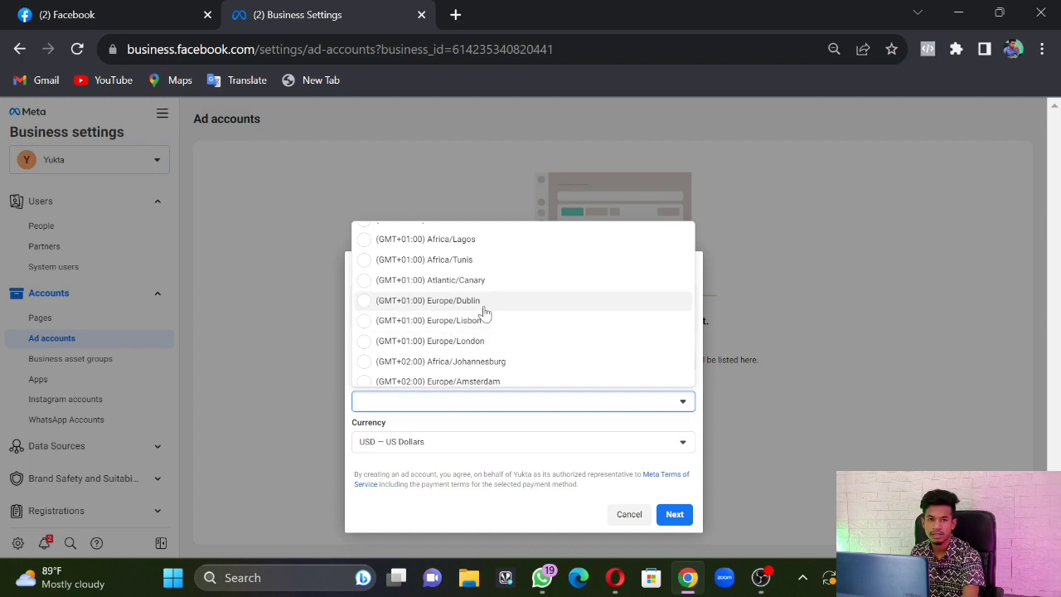
scroll(485, 312, "down", 2)
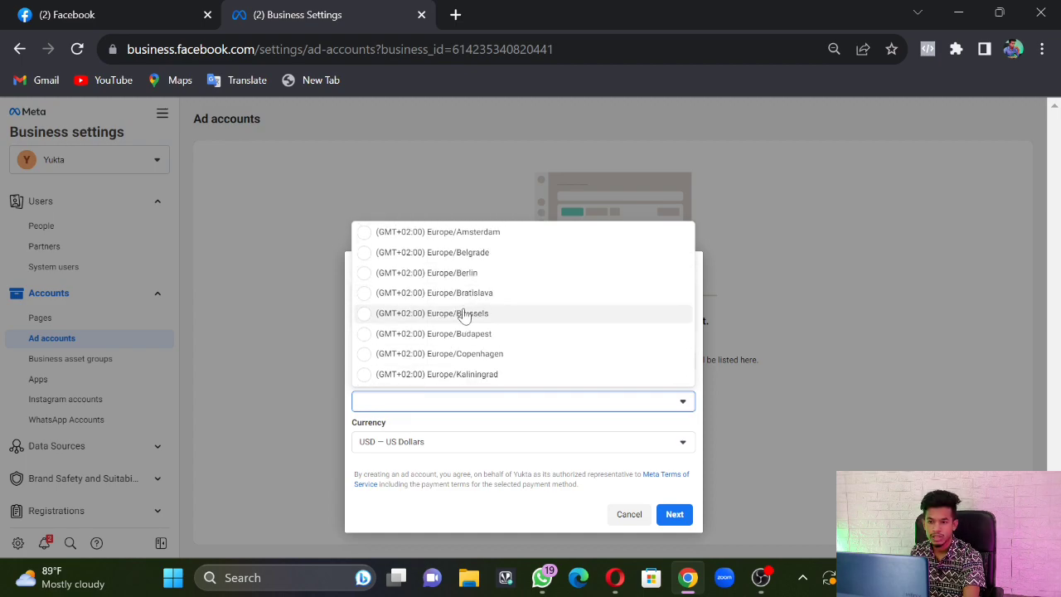
scroll(464, 302, "down", 2)
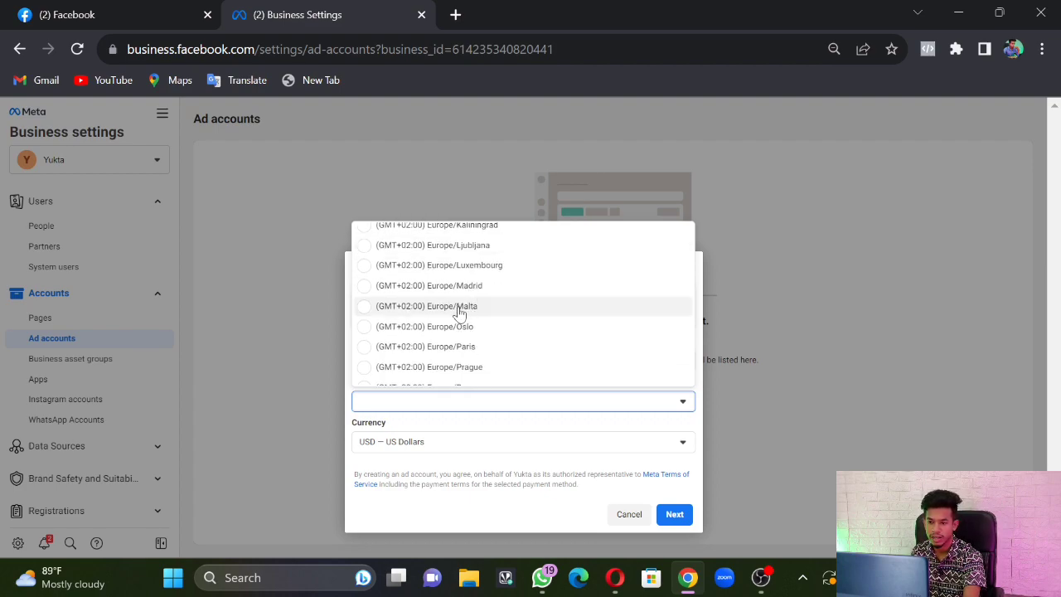
scroll(461, 310, "down", 2)
scroll(461, 305, "down", 2)
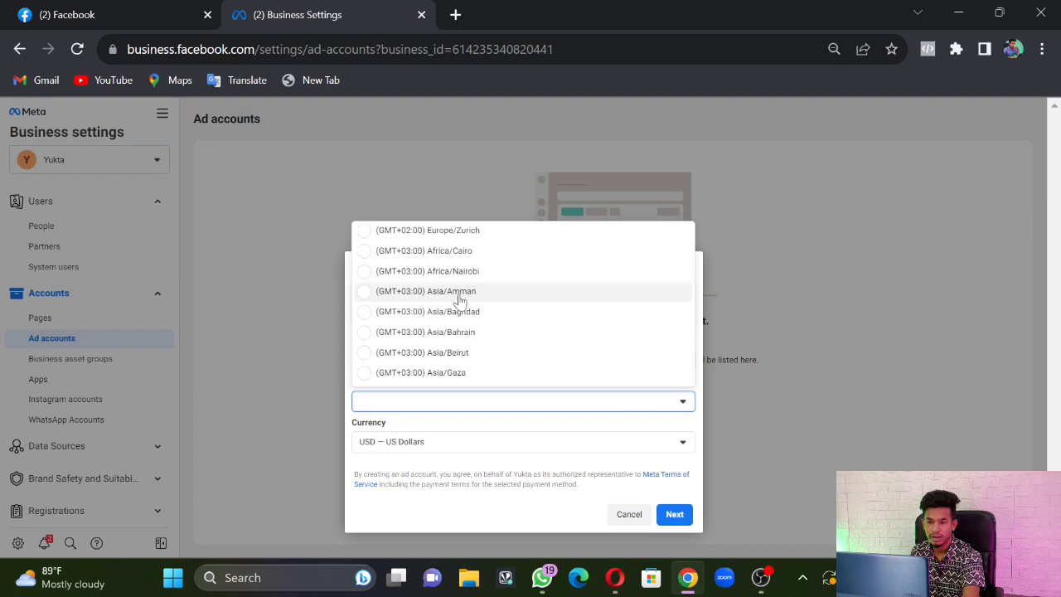
scroll(461, 309, "down", 4)
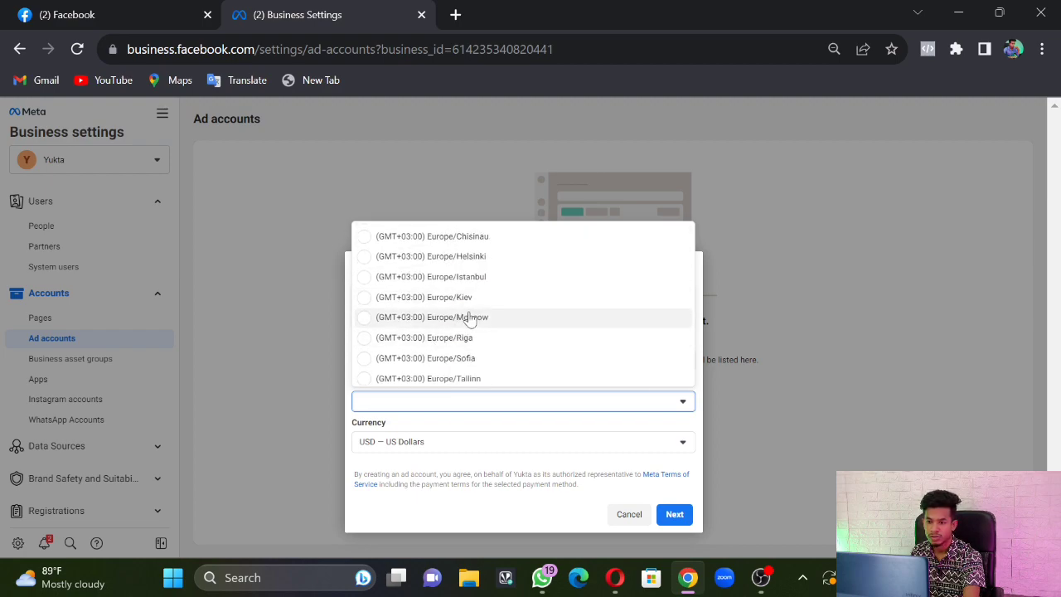
scroll(462, 319, "down", 3)
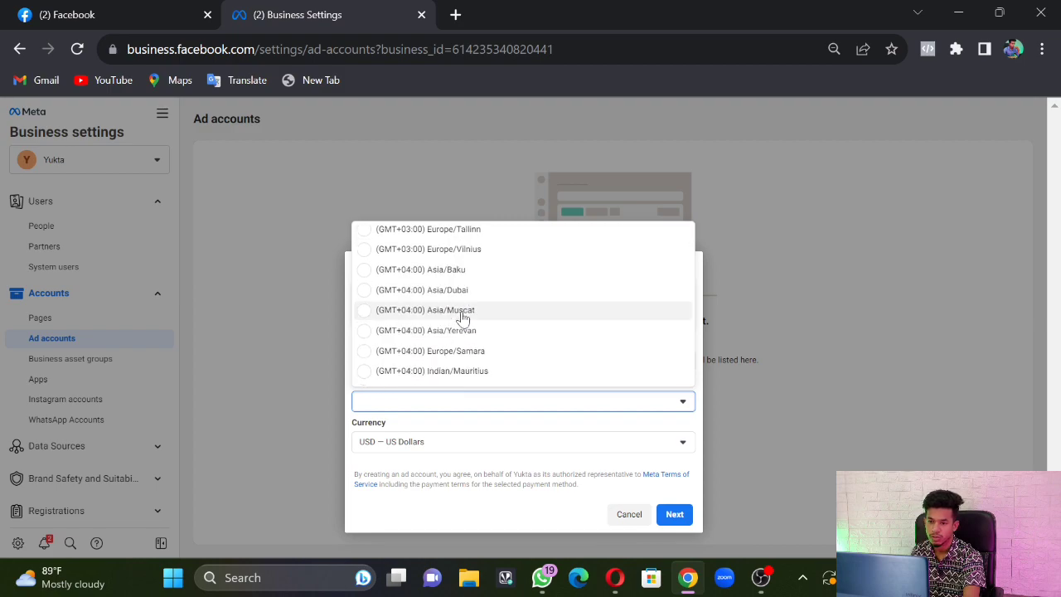
scroll(465, 309, "down", 5)
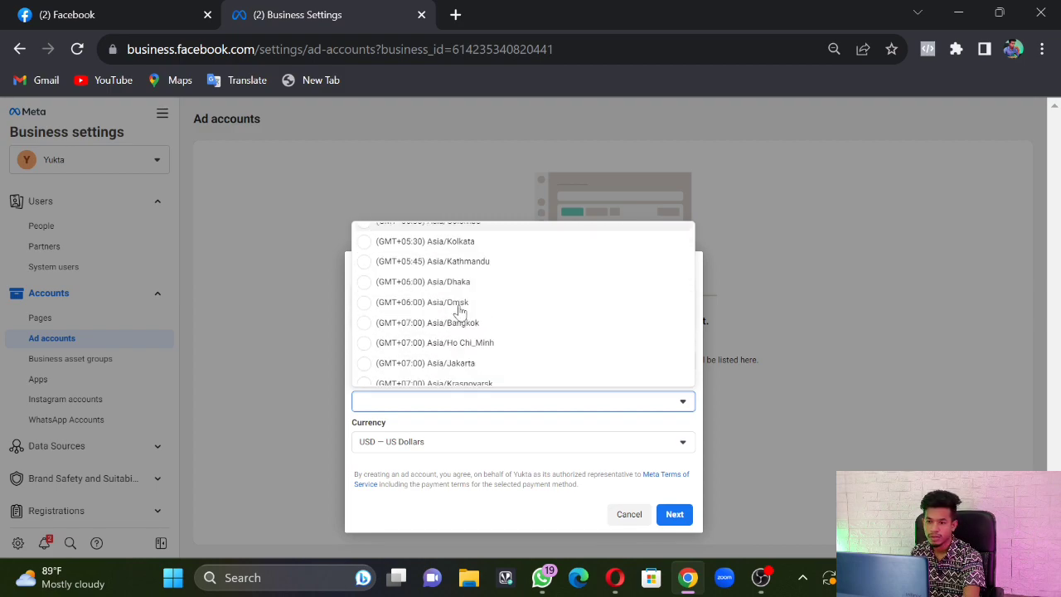
scroll(466, 301, "down", 6)
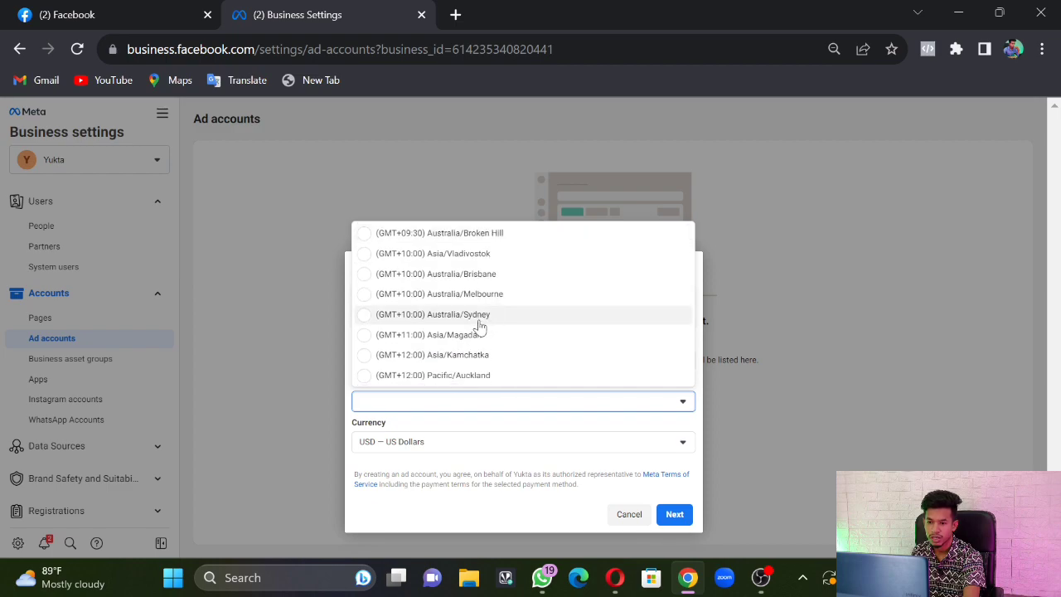
scroll(479, 326, "up", 6)
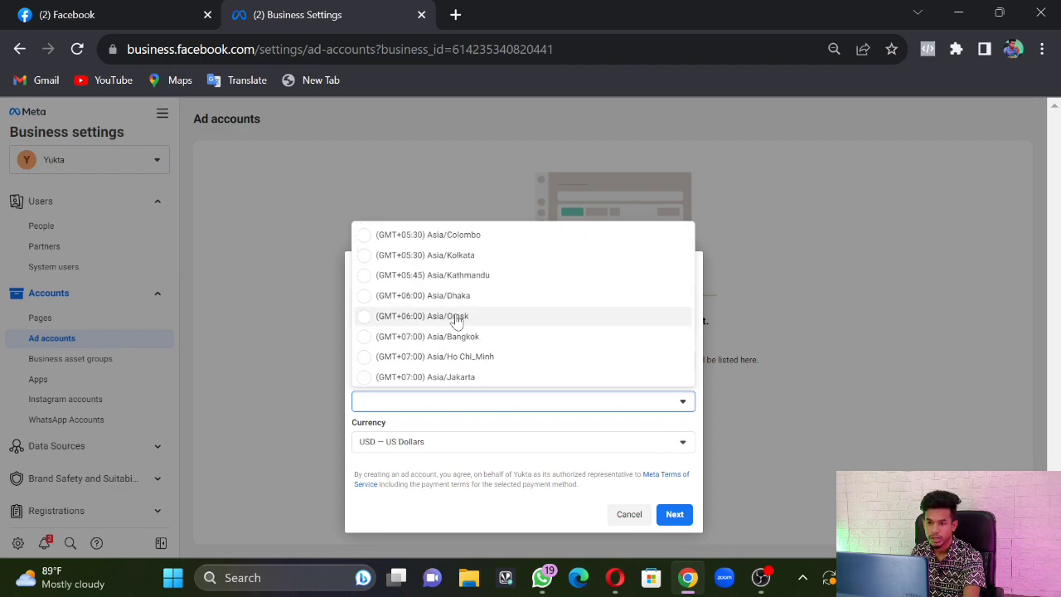
Set the time zone to (GMT+05:30) Asia/Kolkata and pick INR — Indian Rupee from the Currency list
left_click(456, 257)
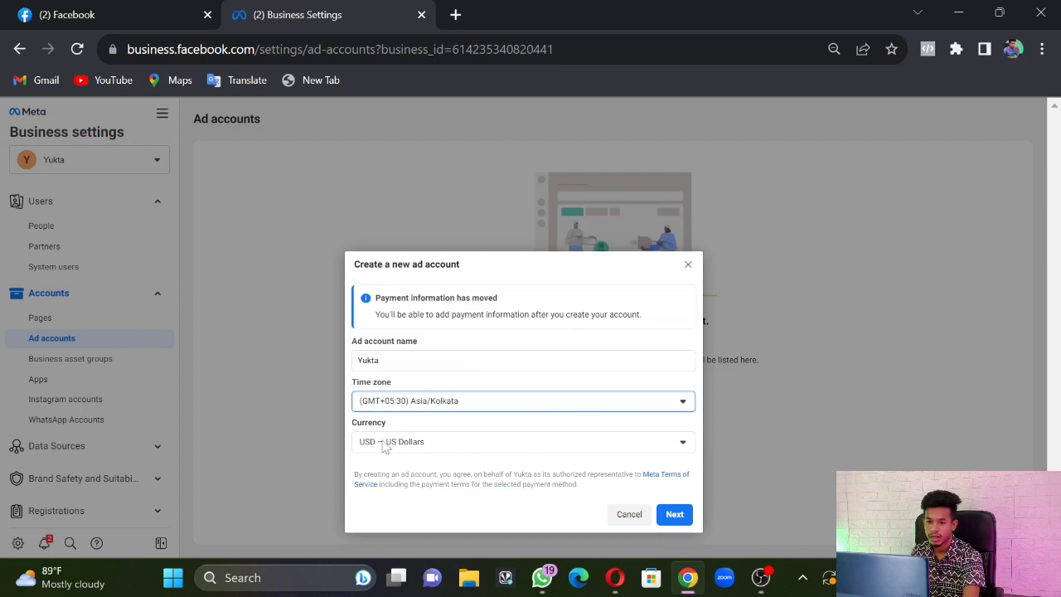
left_click(460, 448)
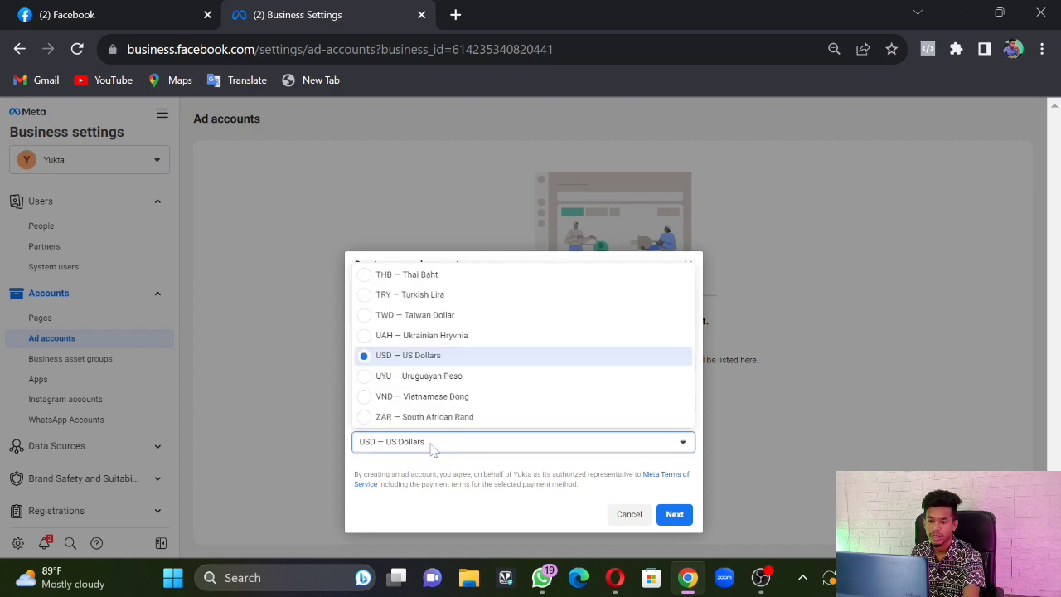
scroll(437, 377, "up", 3)
scroll(437, 377, "up", 6)
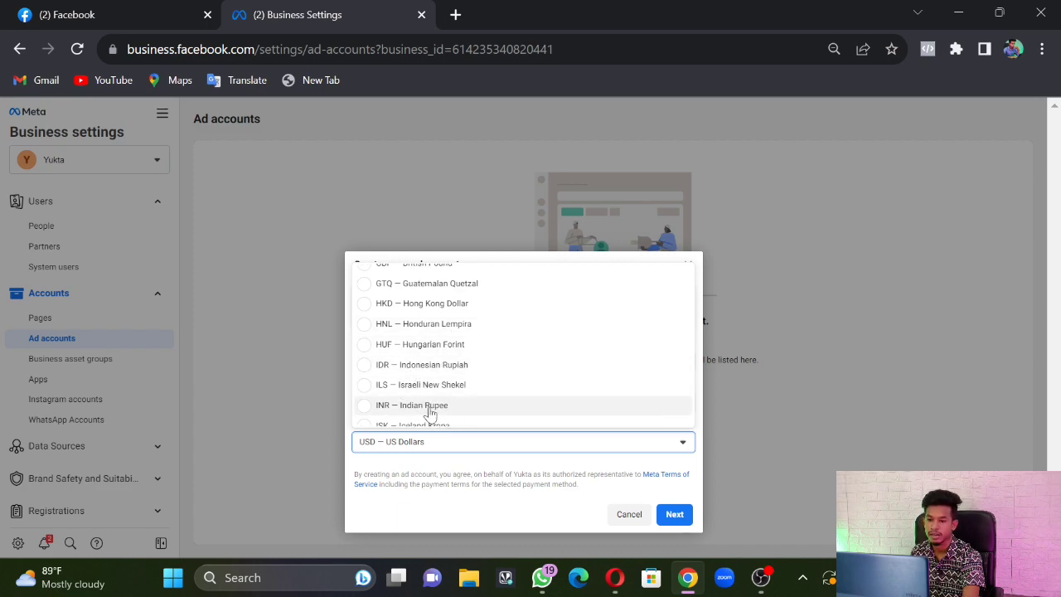
left_click(431, 405)
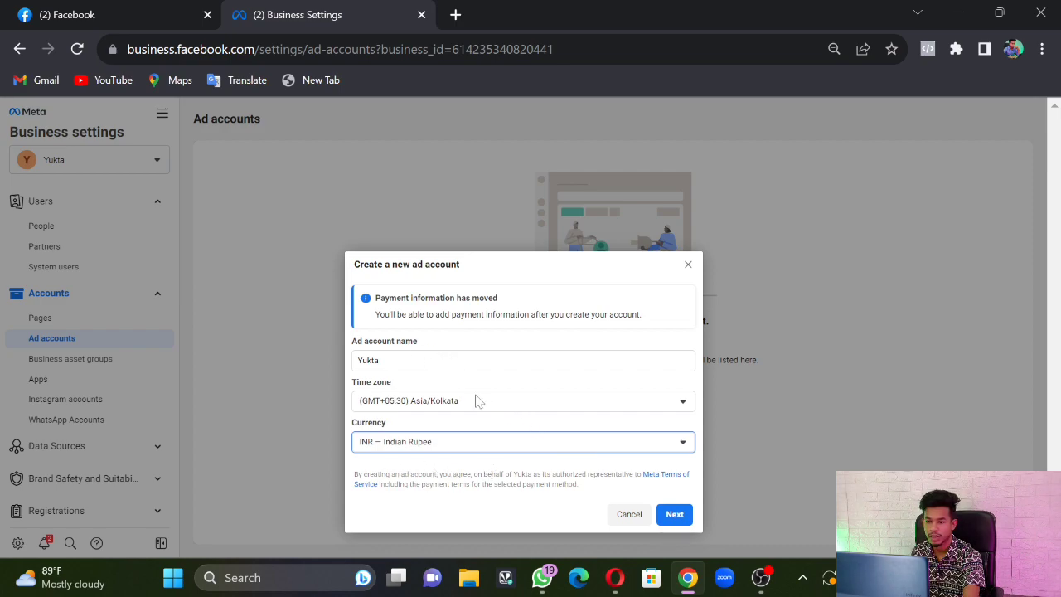
Continue past the account details and mark the ad account as used for My business
left_click(675, 515)
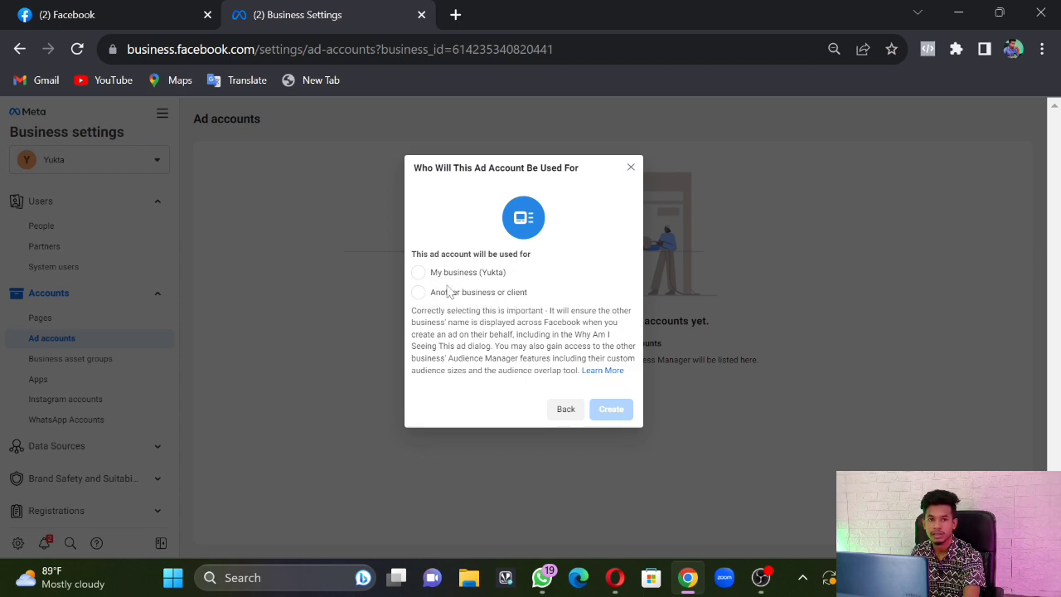
left_click(419, 274)
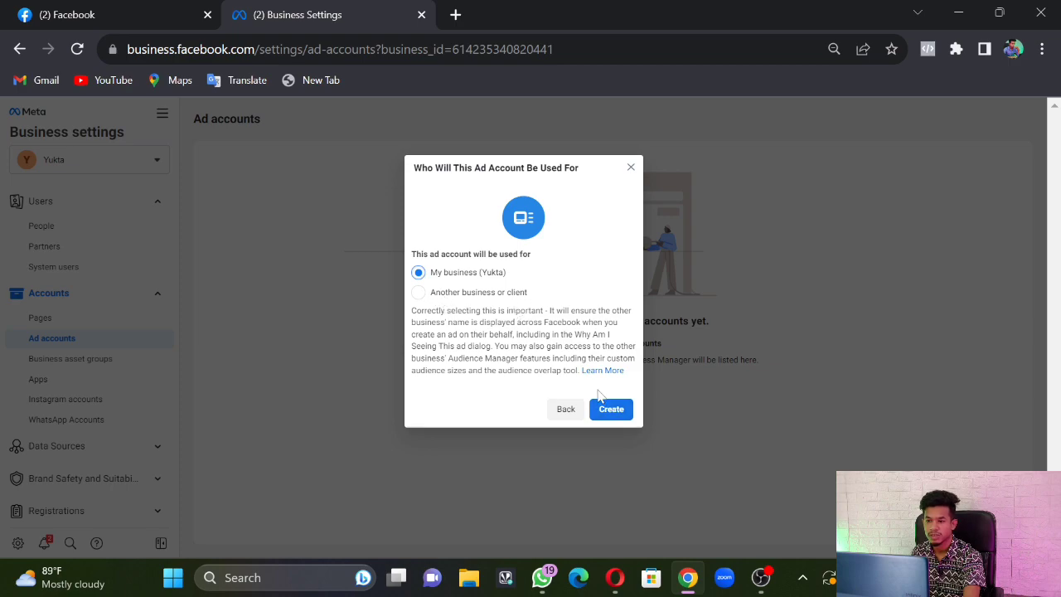
Create the ad account, select the one available person, and switch on full-control Manage ad accounts
left_click(614, 415)
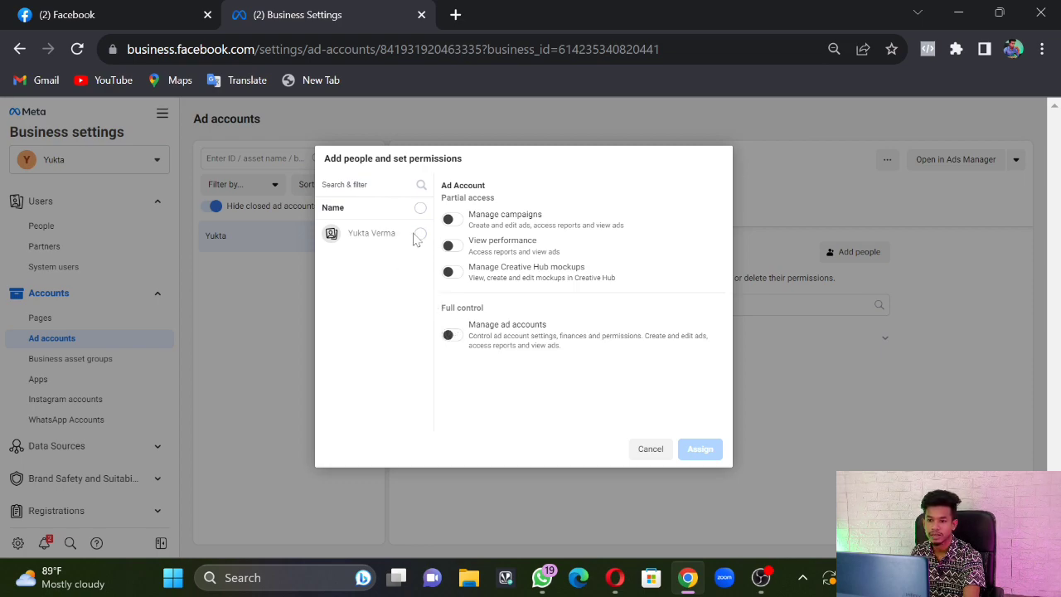
left_click(419, 234)
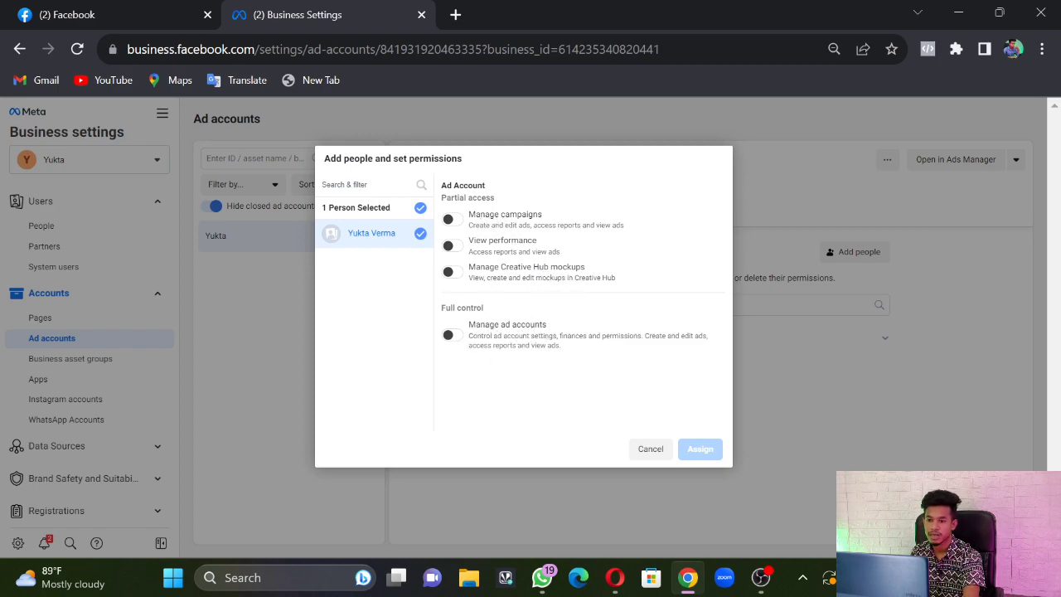
left_click(448, 221)
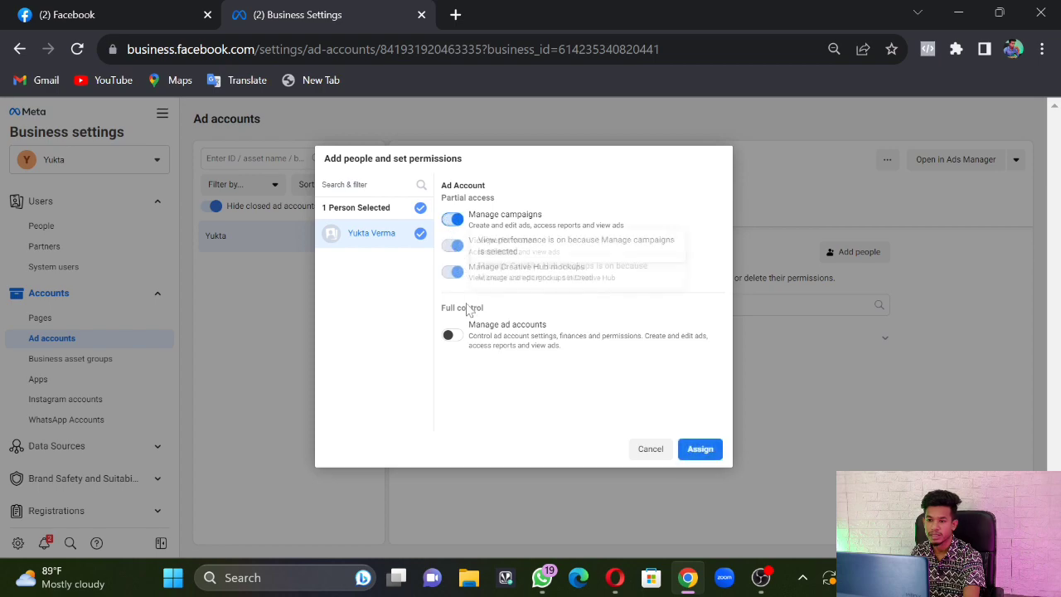
left_click(451, 335)
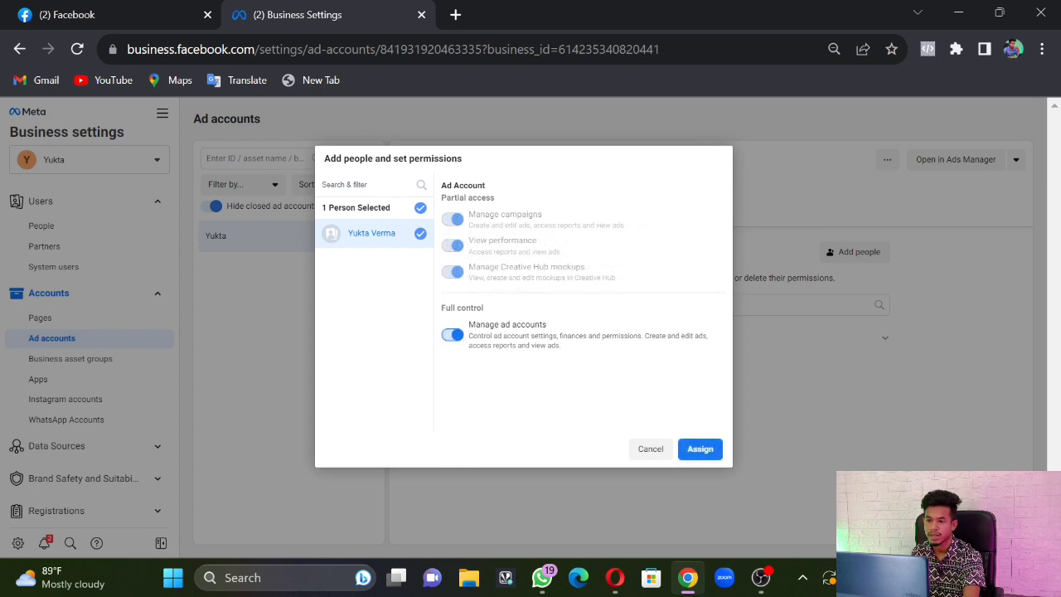
Assign the permissions, dismiss the account-created notices without adding payment info, and go to Ads Manager
left_click(701, 452)
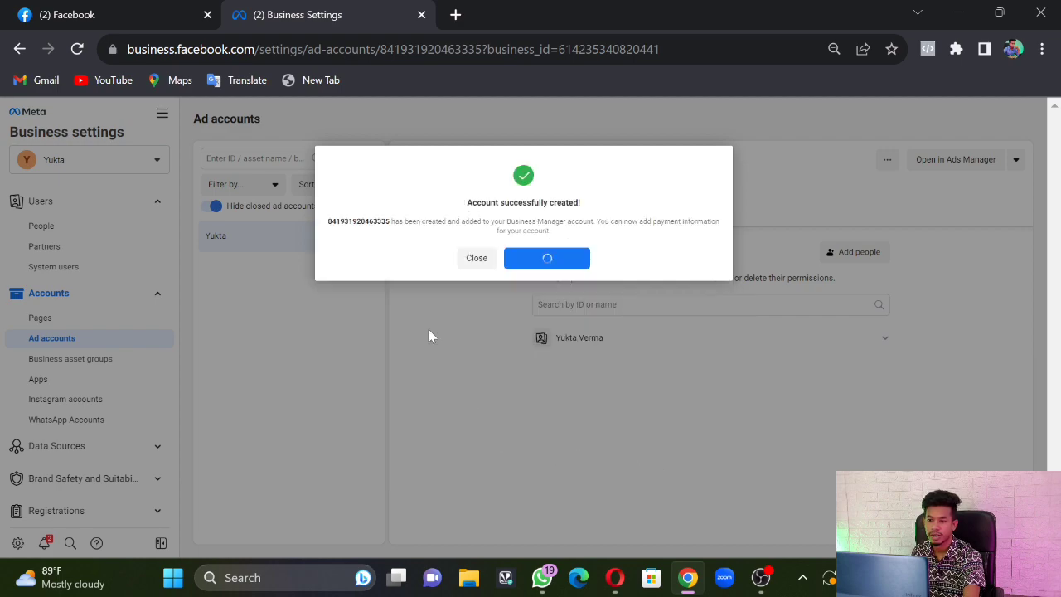
left_click(476, 260)
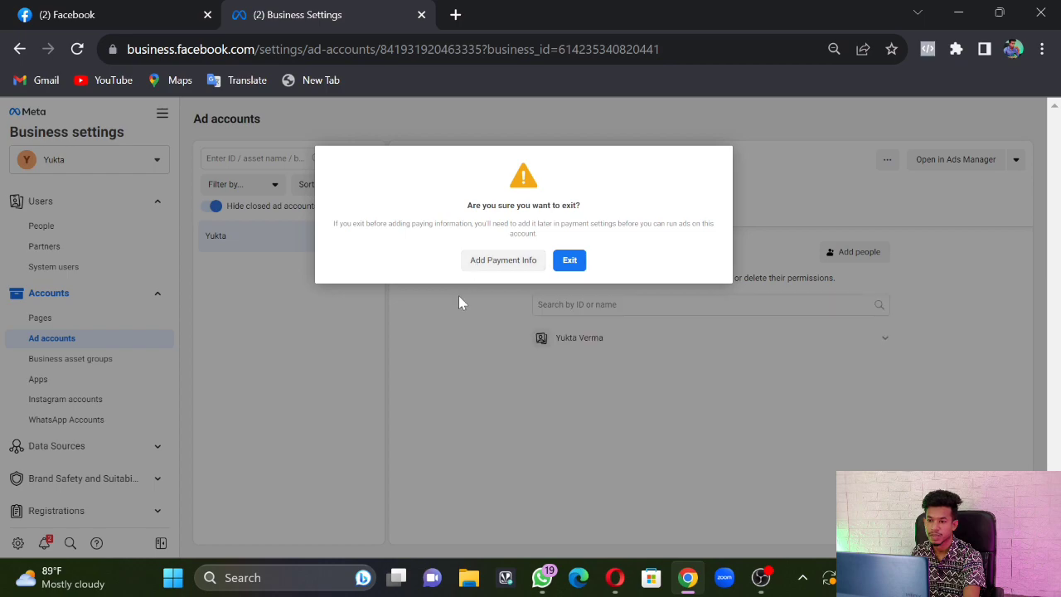
left_click(568, 263)
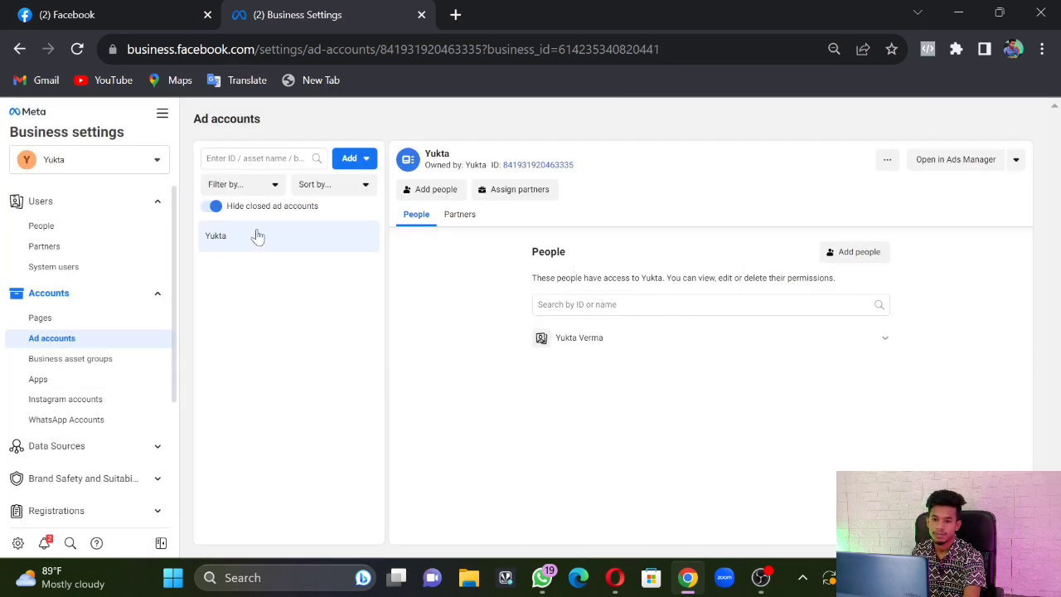
left_click(163, 113)
left_click(225, 192)
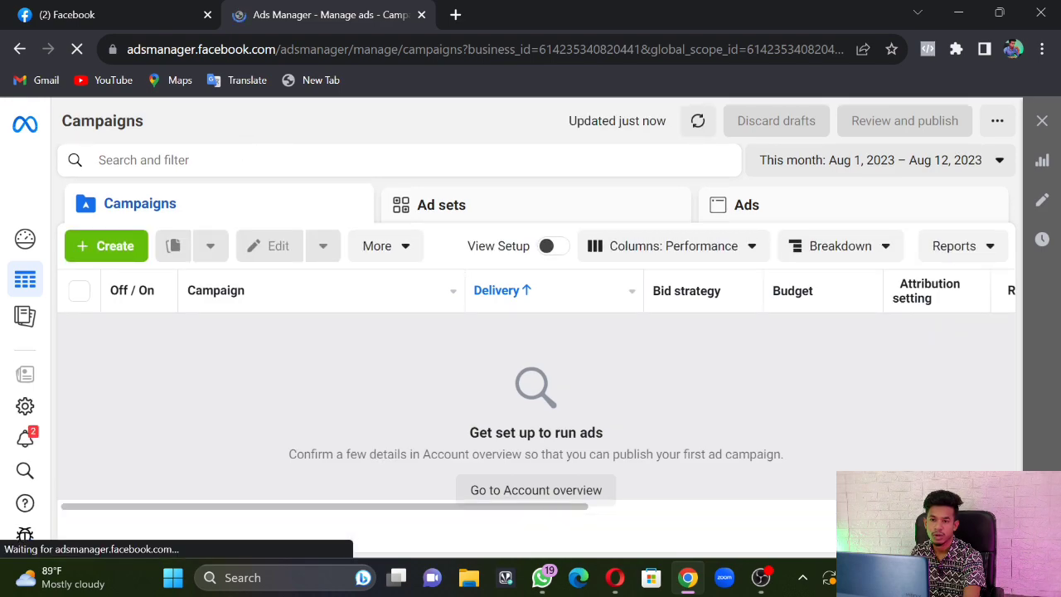
Dismiss the add-payment-method notice and list all ad accounts via See more ad accounts
left_click(343, 344)
left_click(374, 131)
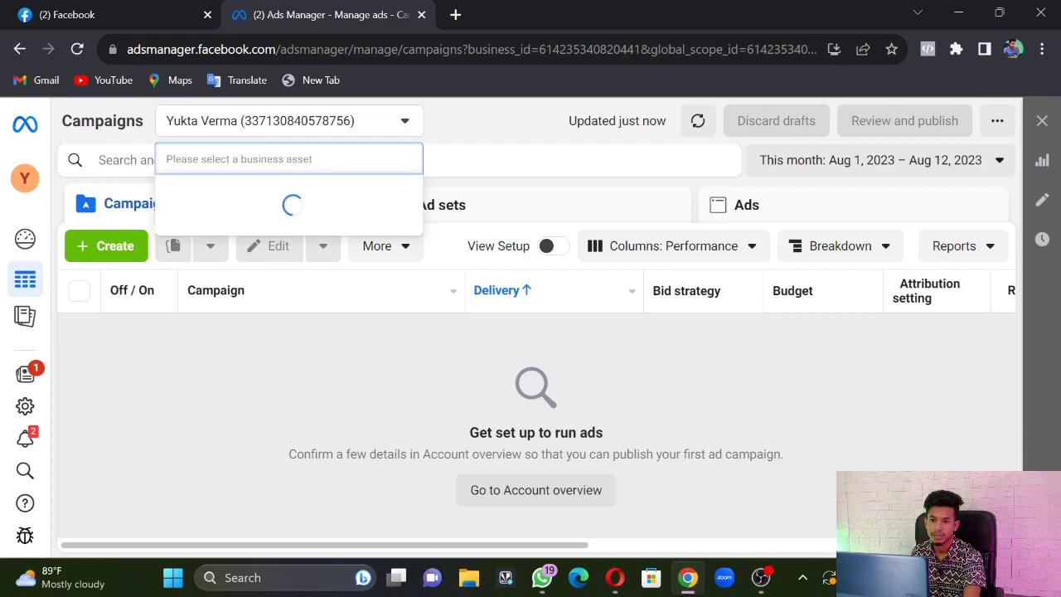
left_click(283, 250)
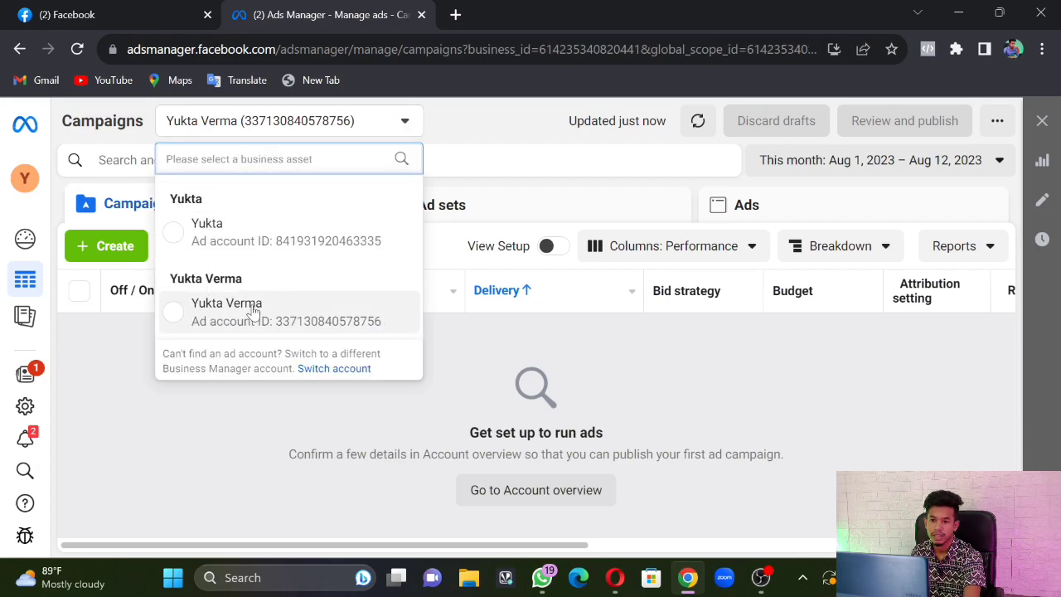